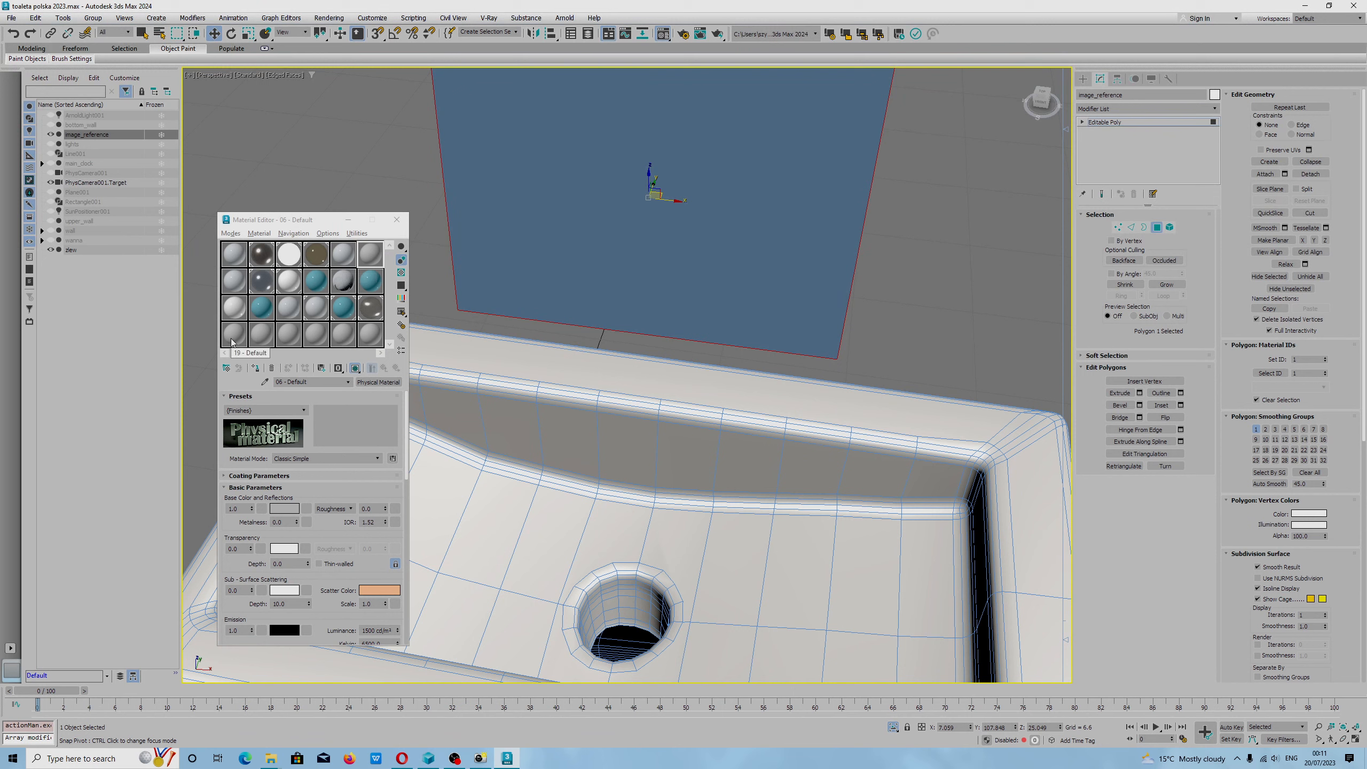
# Step: Reset all the sample slots of the Material Editor to default materials
pyautogui.click(356, 233)
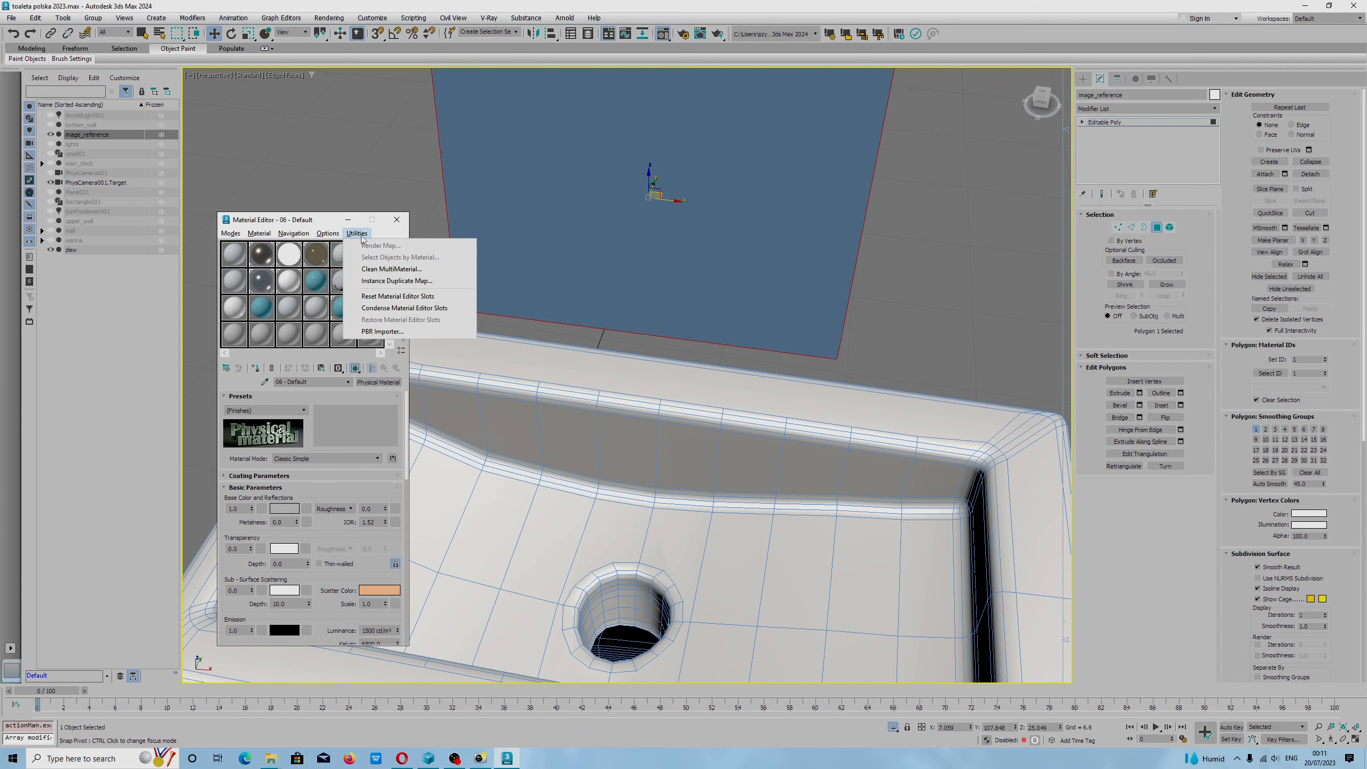
pyautogui.click(387, 297)
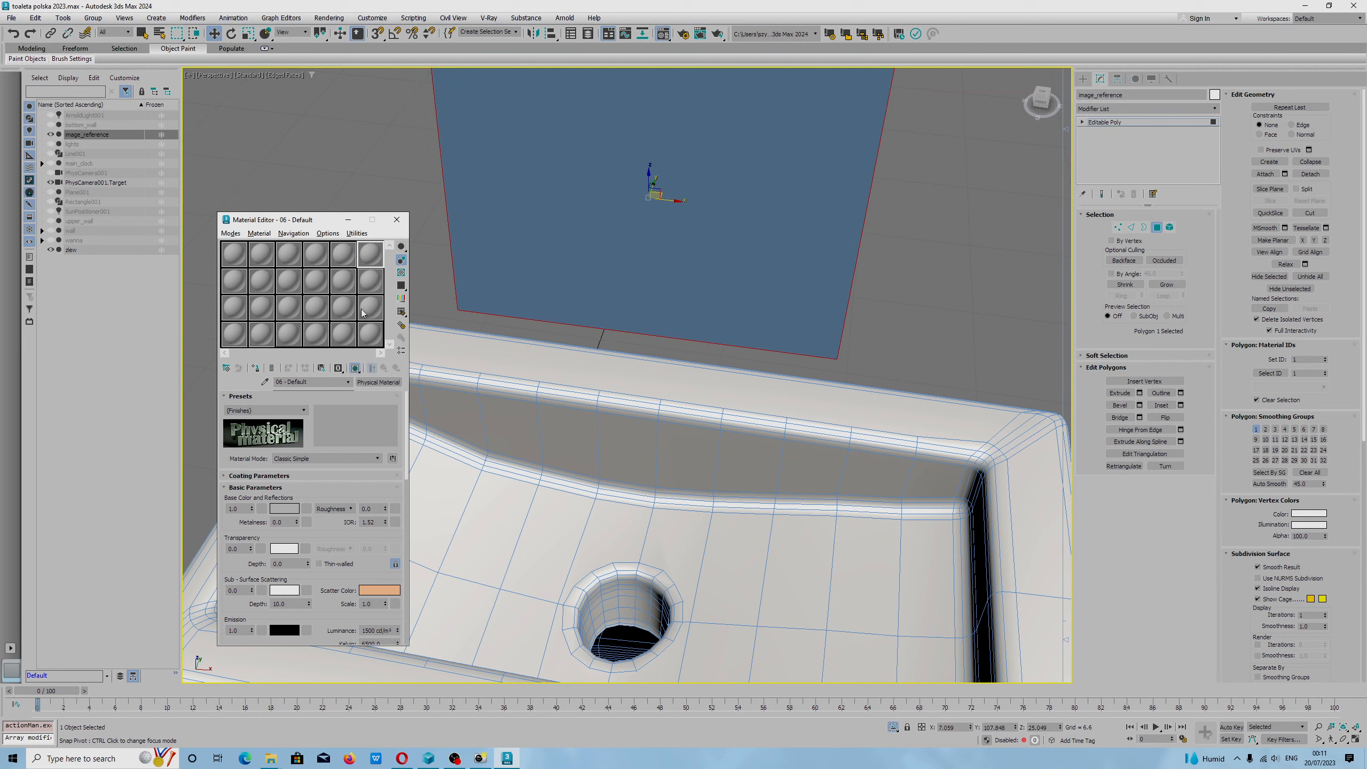
pyautogui.moveTo(620, 285)
pyautogui.keyDown('alt'); pyautogui.mouseDown(button='middle')
pyautogui.moveTo(661, 262)
pyautogui.moveTo(603, 283)
pyautogui.mouseUp(button='middle'); pyautogui.keyUp('alt')
# Step: Bring up the Material/Map Browser, expand its Scene Materials group, and move and enlarge the browser for a longer list
pyautogui.click(236, 235)
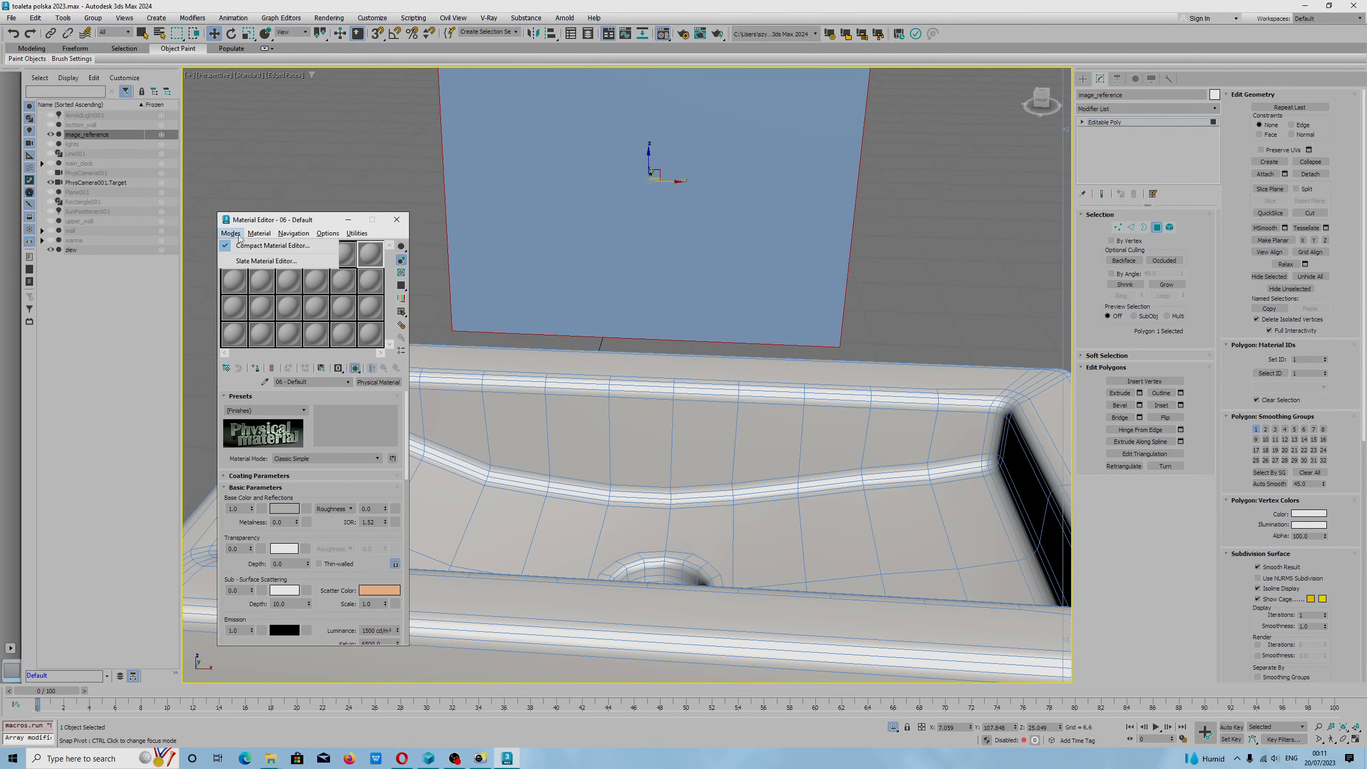
pyautogui.moveTo(263, 238)
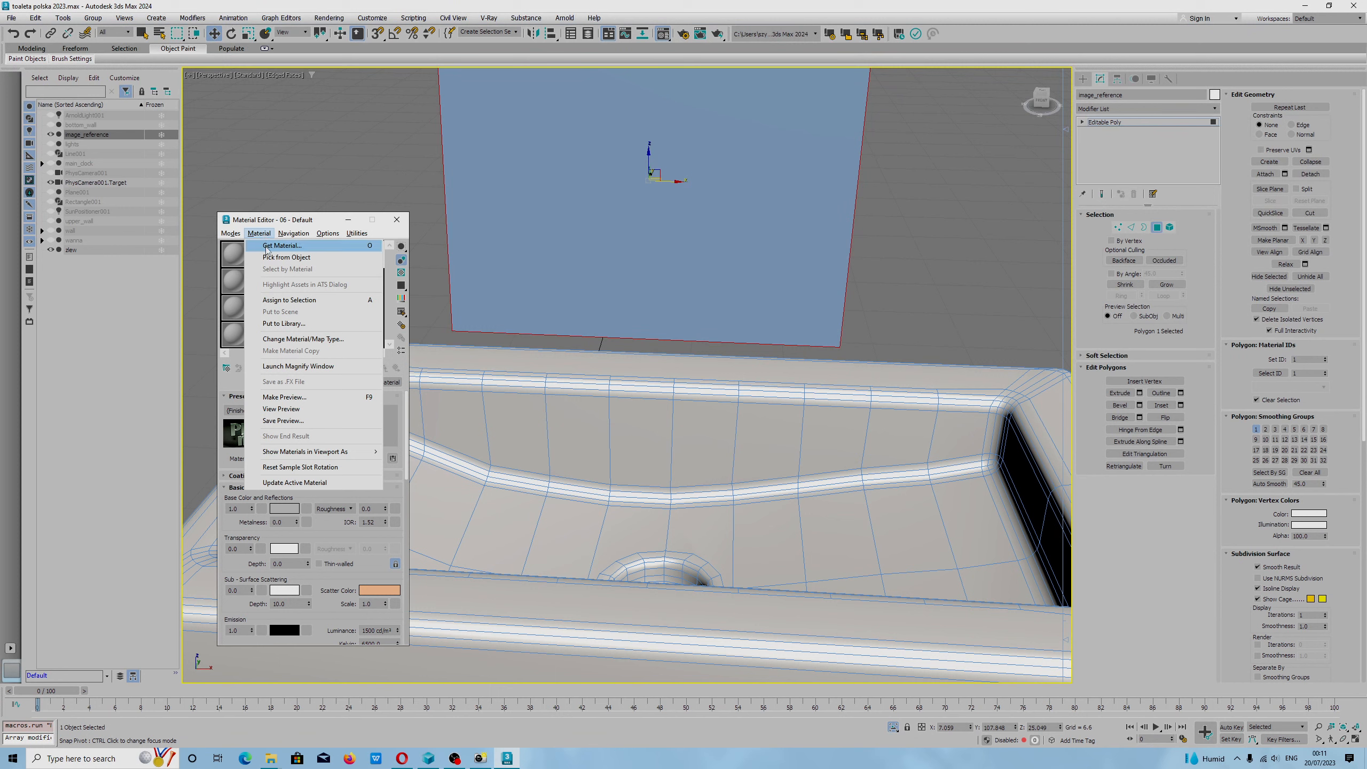
pyautogui.click(267, 245)
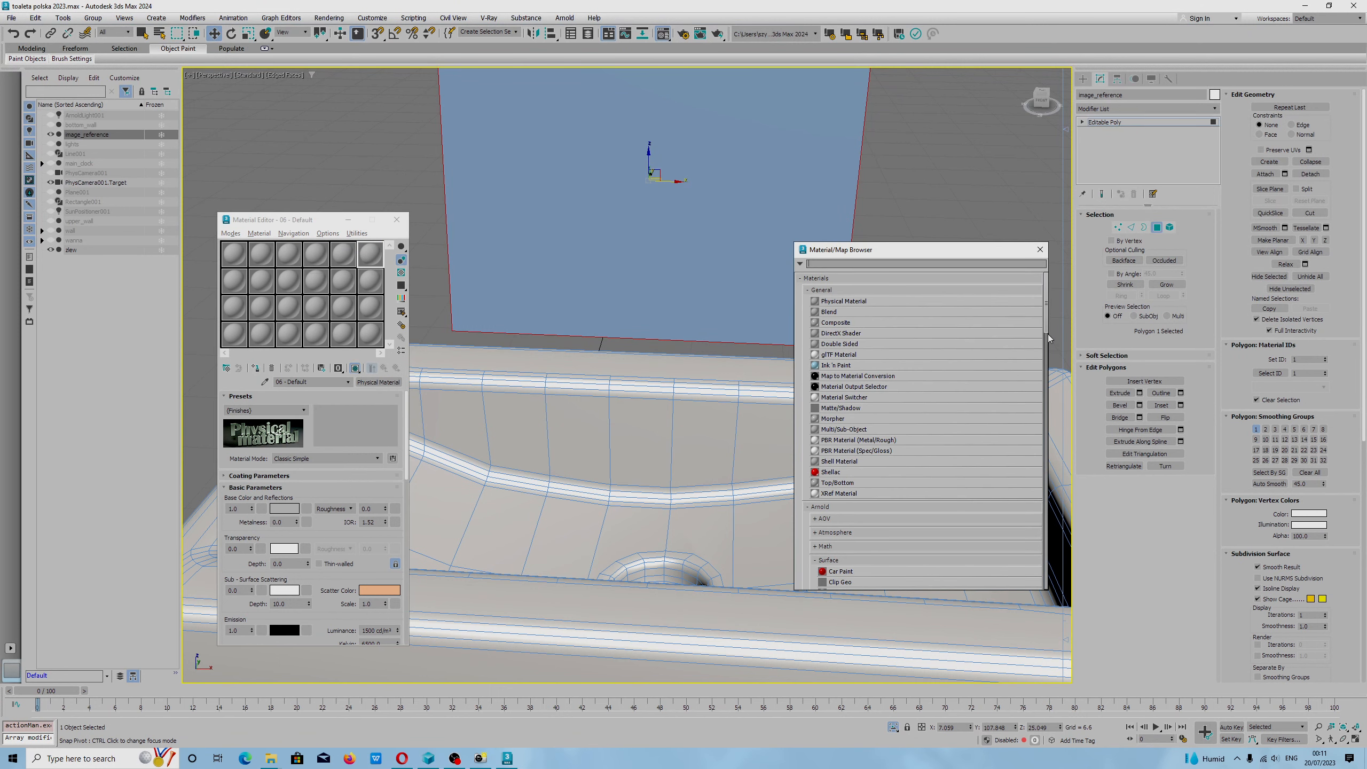
pyautogui.scroll(-20, 1044, 331)
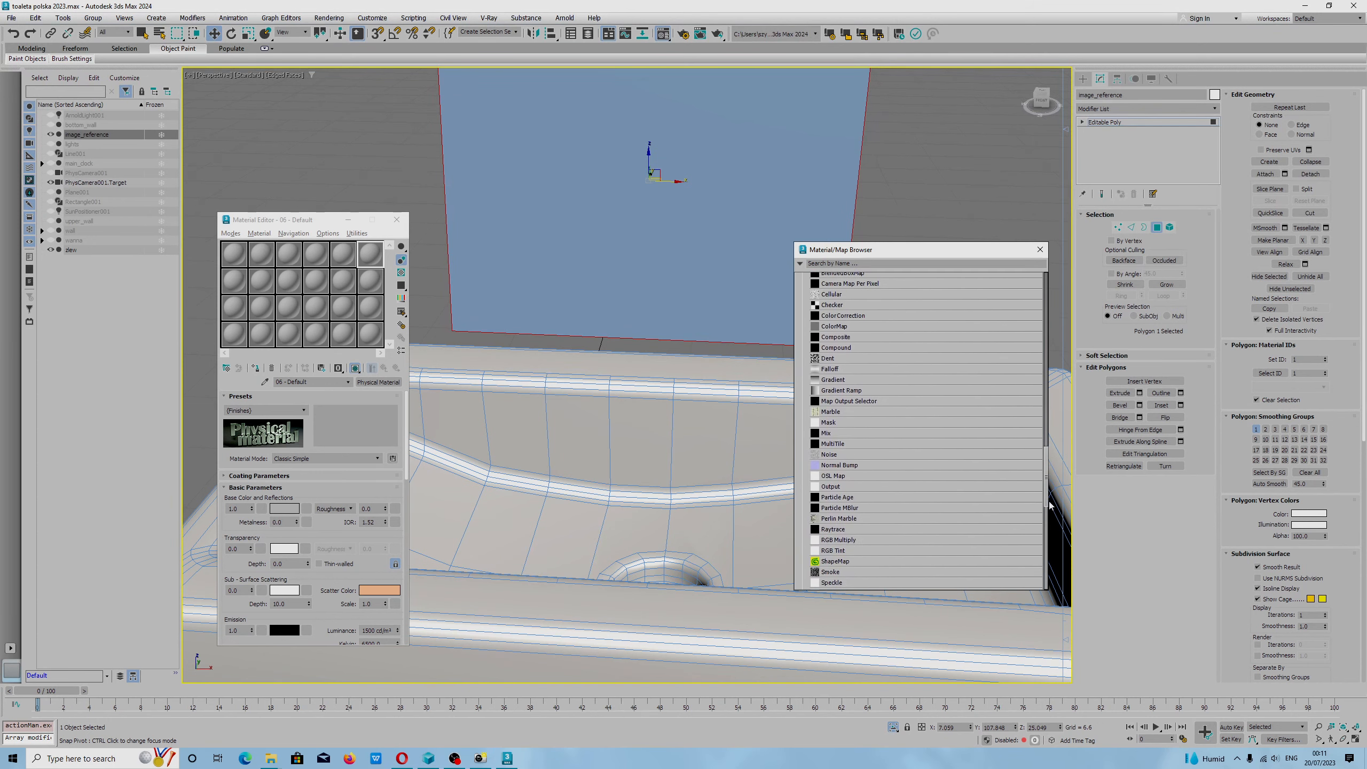
pyautogui.moveTo(1050, 577); pyautogui.dragTo(1050, 603)
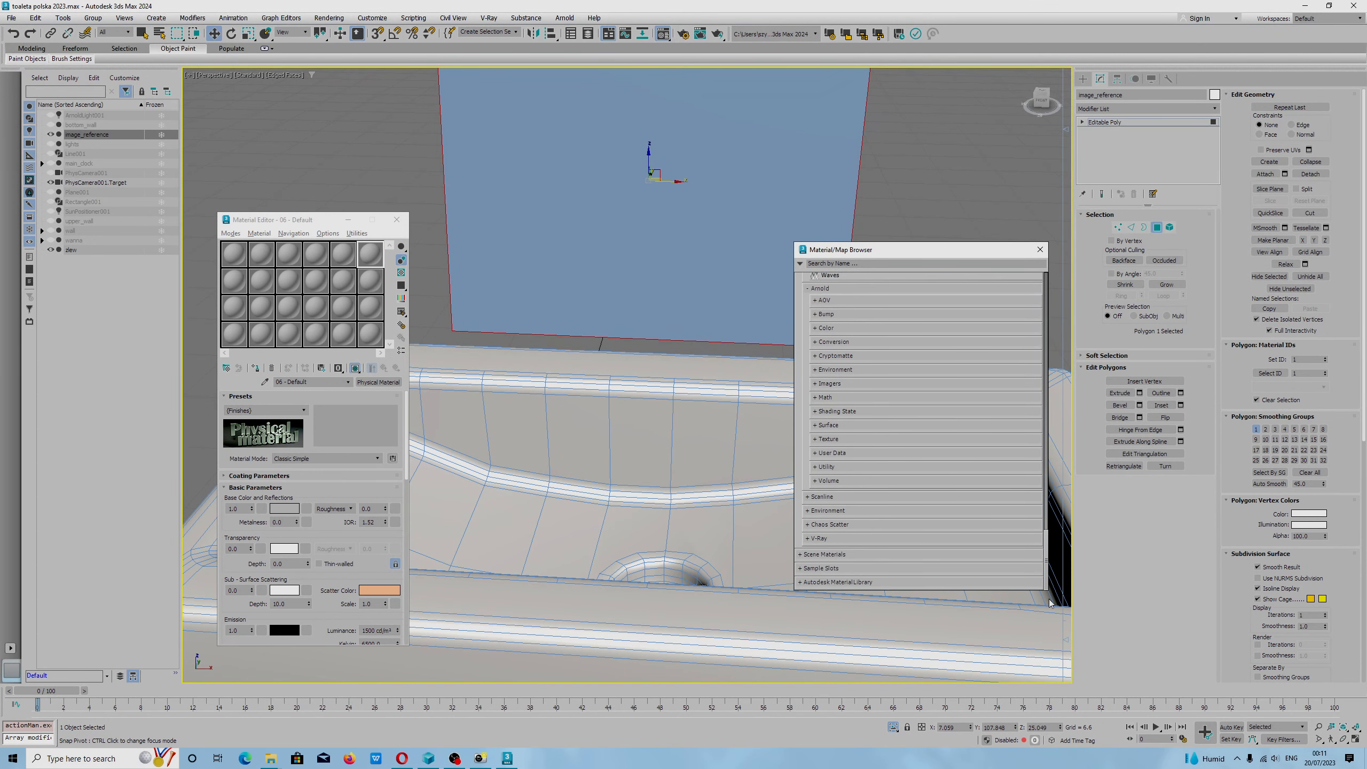
pyautogui.click(832, 556)
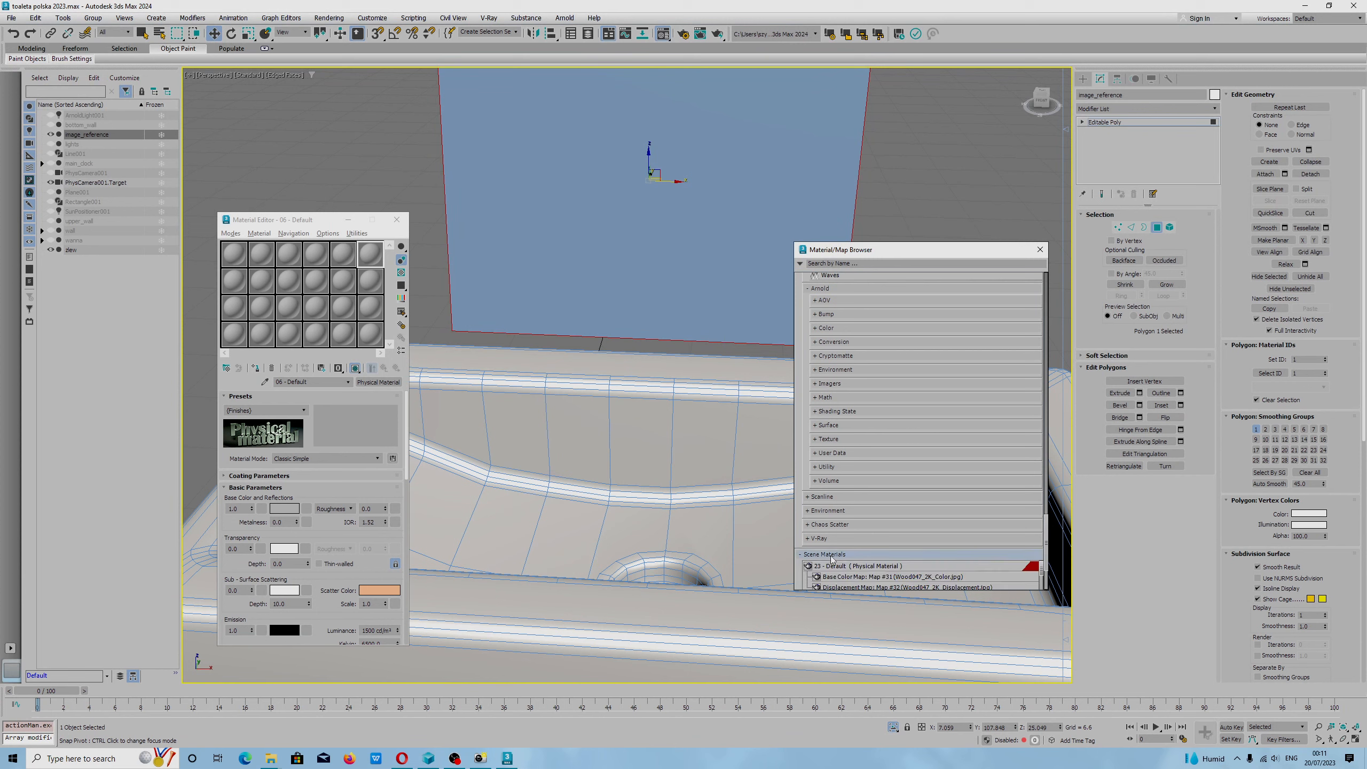
pyautogui.moveTo(921, 250); pyautogui.dragTo(704, 89)
pyautogui.moveTo(728, 430); pyautogui.dragTo(732, 690)
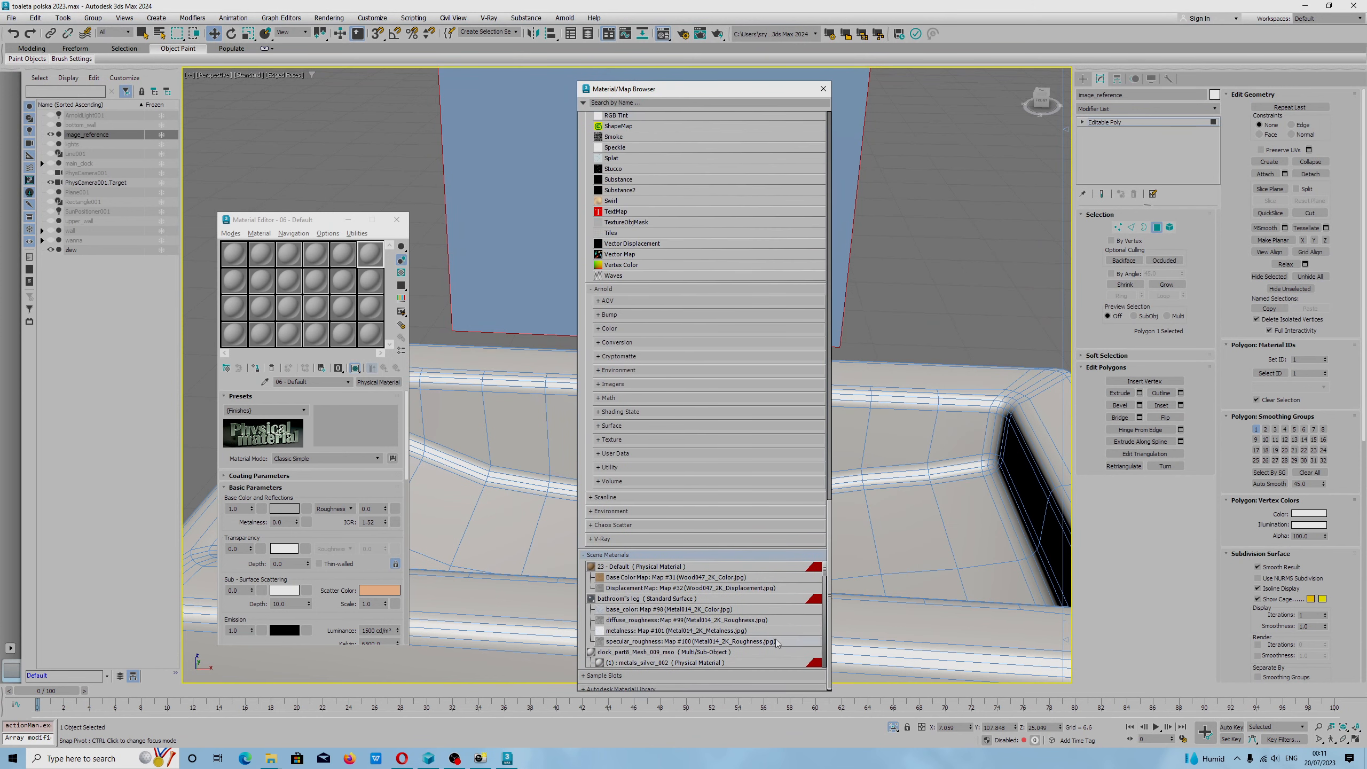
# Step: Look through the Scene Materials list for the materials and texture maps used in the scene, and close the browser
pyautogui.moveTo(824, 570); pyautogui.dragTo(825, 588)
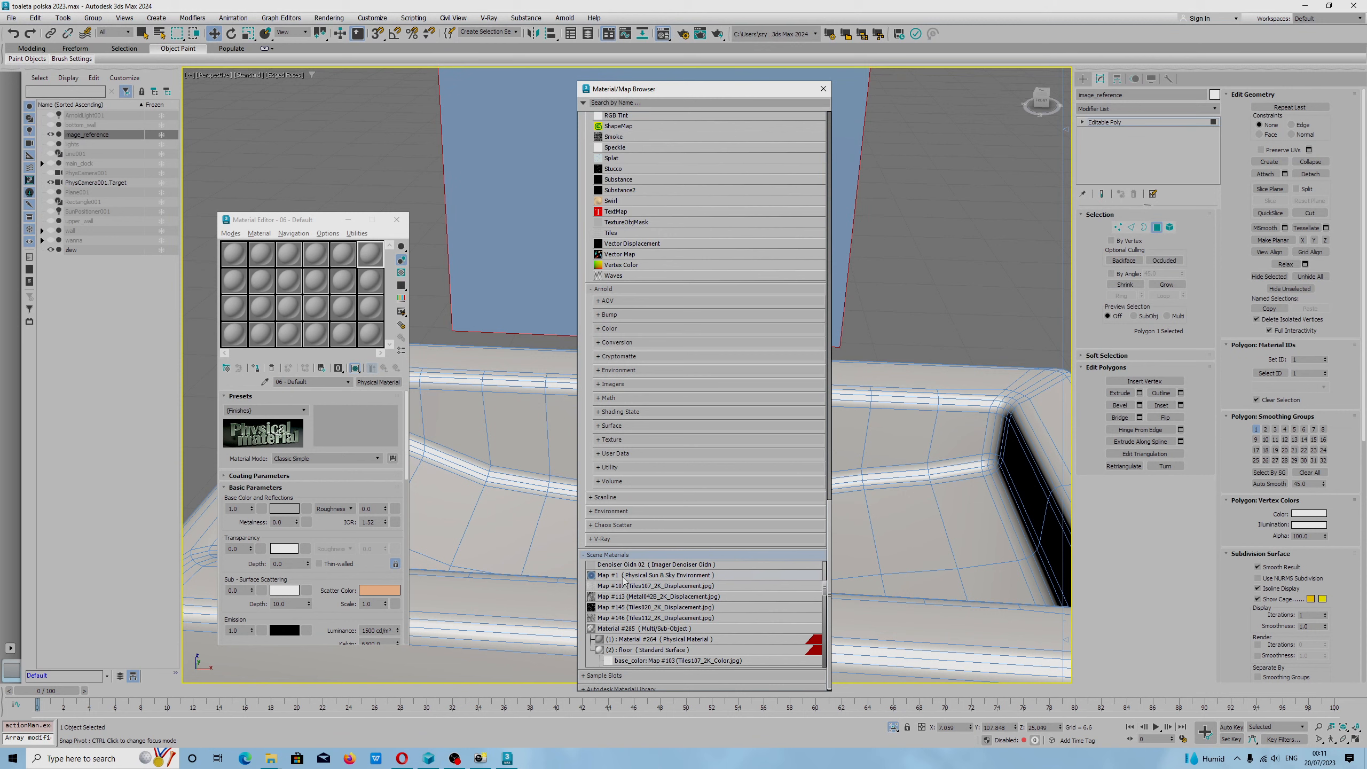
pyautogui.scroll(-1, 701, 615)
pyautogui.scroll(-2, 665, 625)
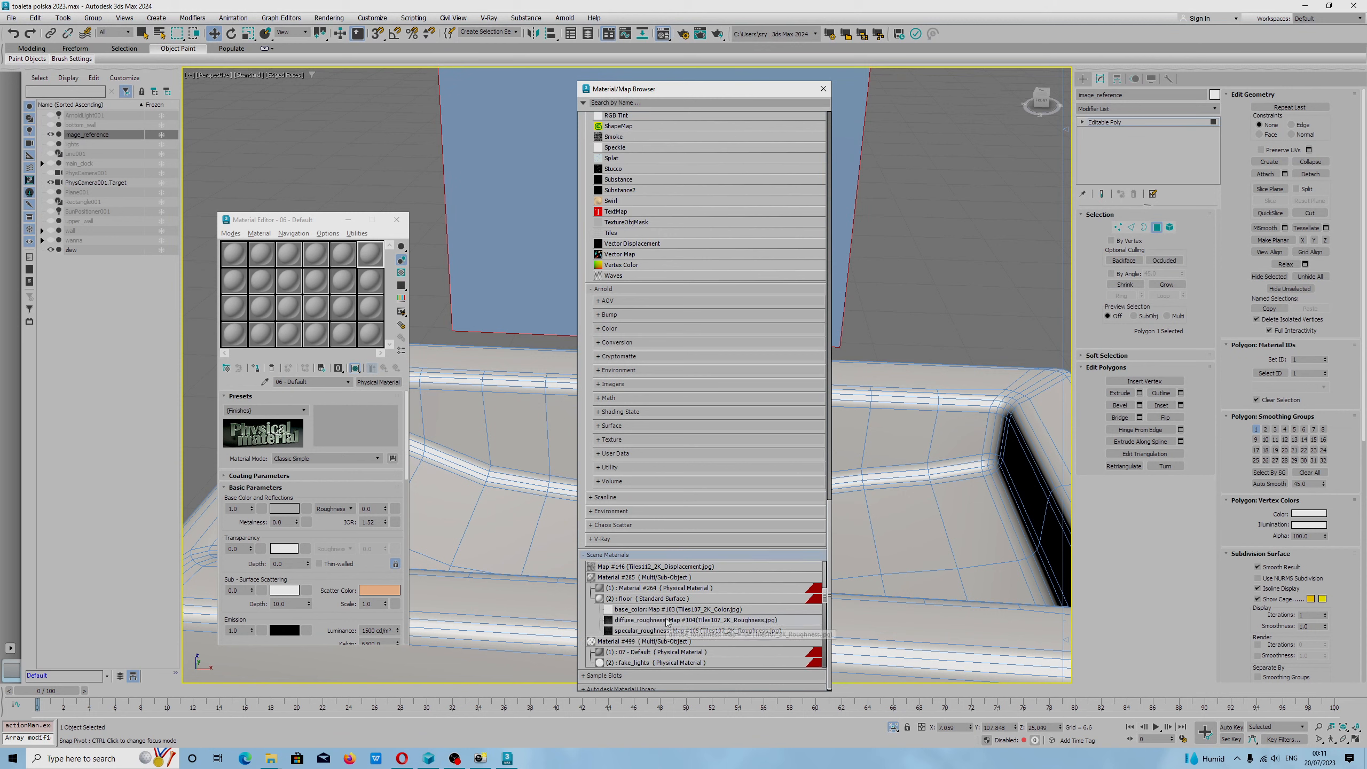
pyautogui.scroll(-1, 653, 628)
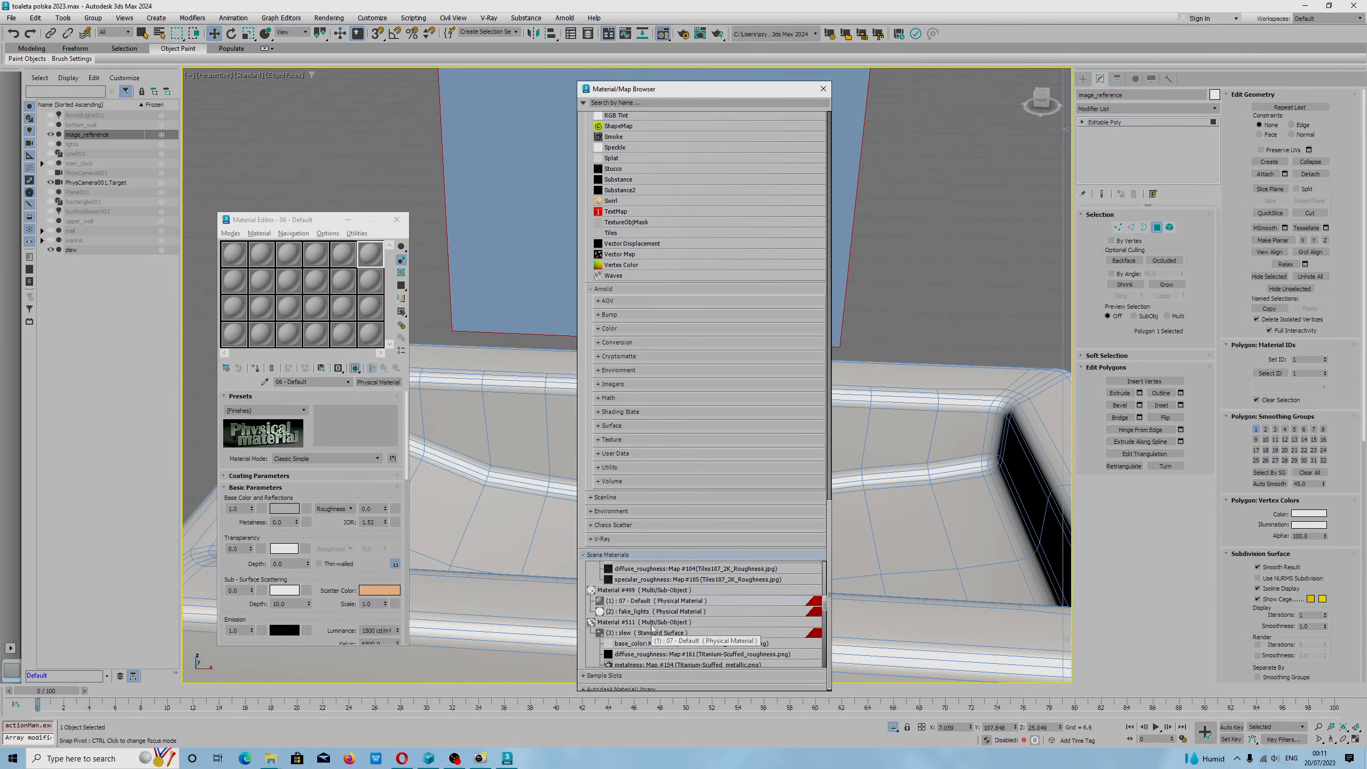
pyautogui.scroll(-1, 655, 625)
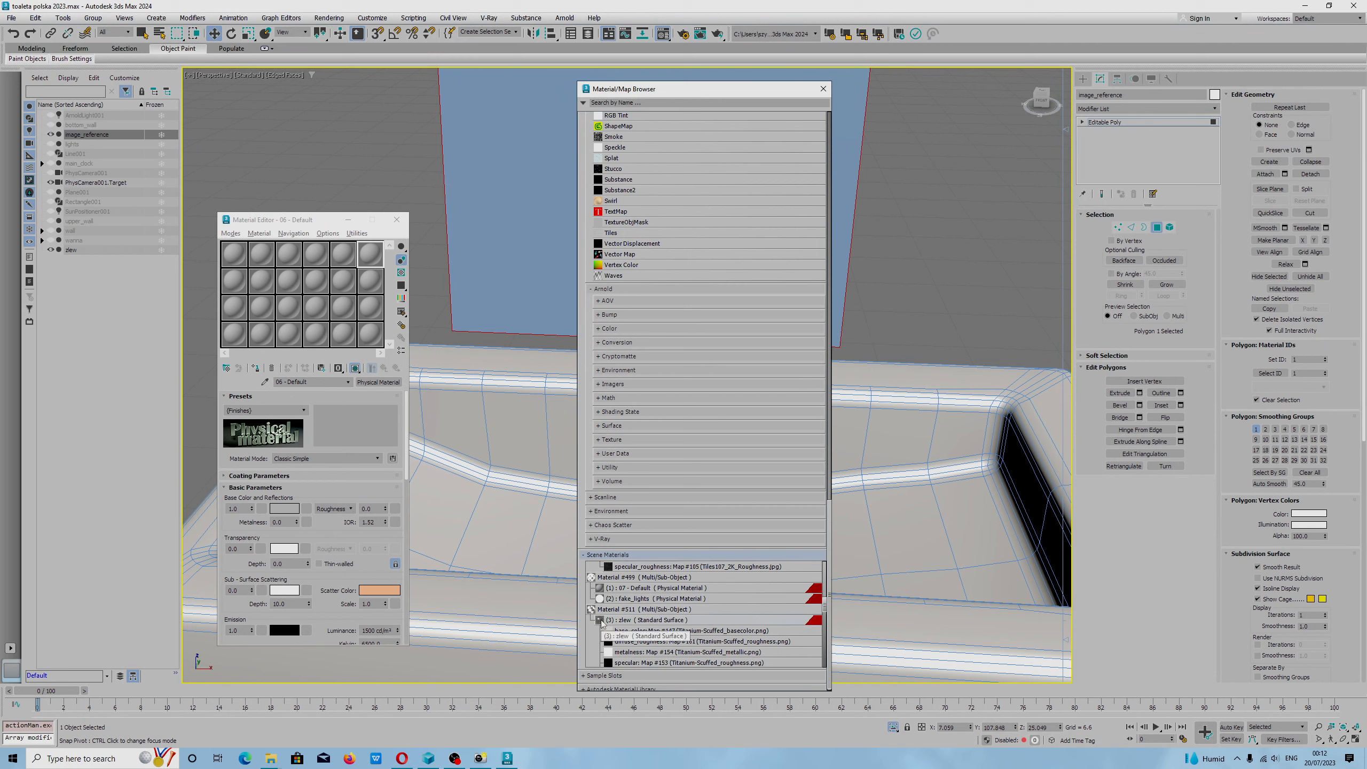
pyautogui.scroll(-1, 624, 620)
pyautogui.scroll(-1, 634, 641)
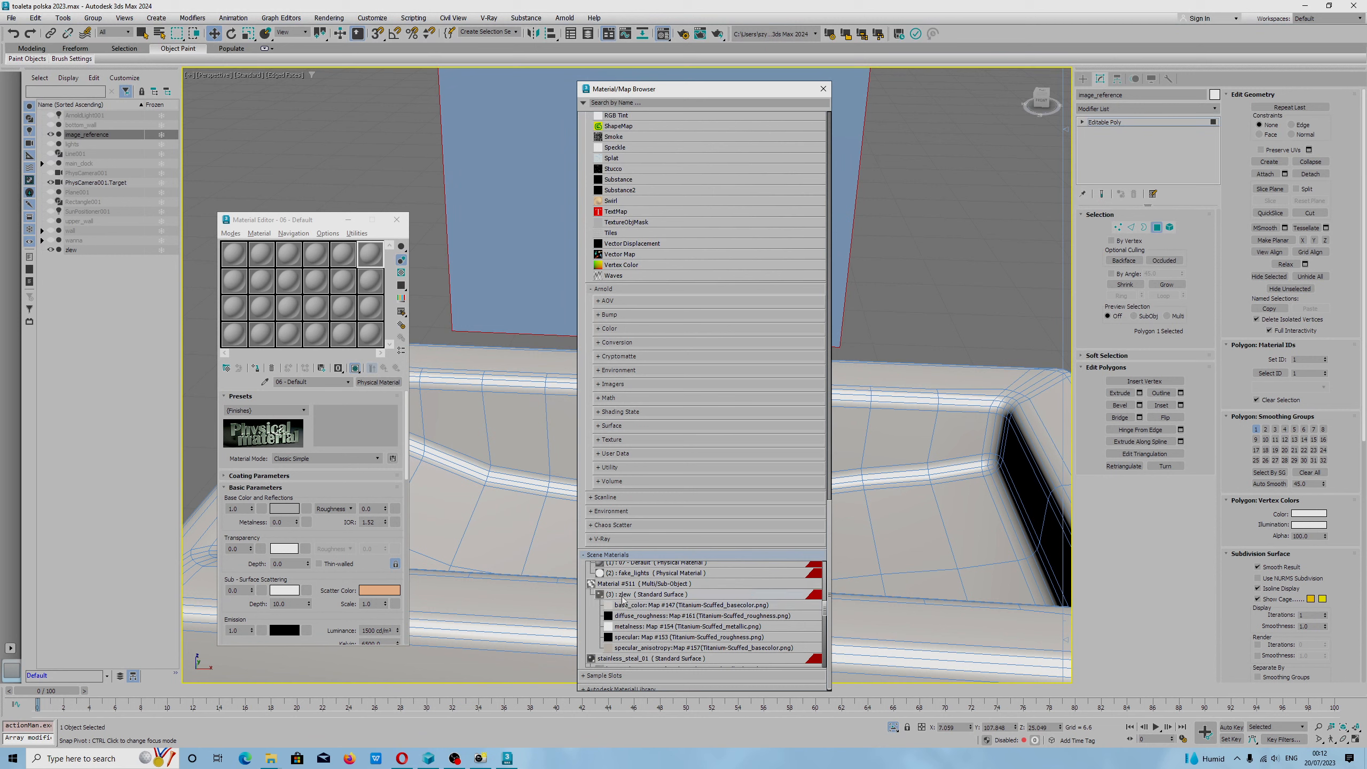
pyautogui.scroll(-5, 652, 602)
pyautogui.scroll(-6, 625, 608)
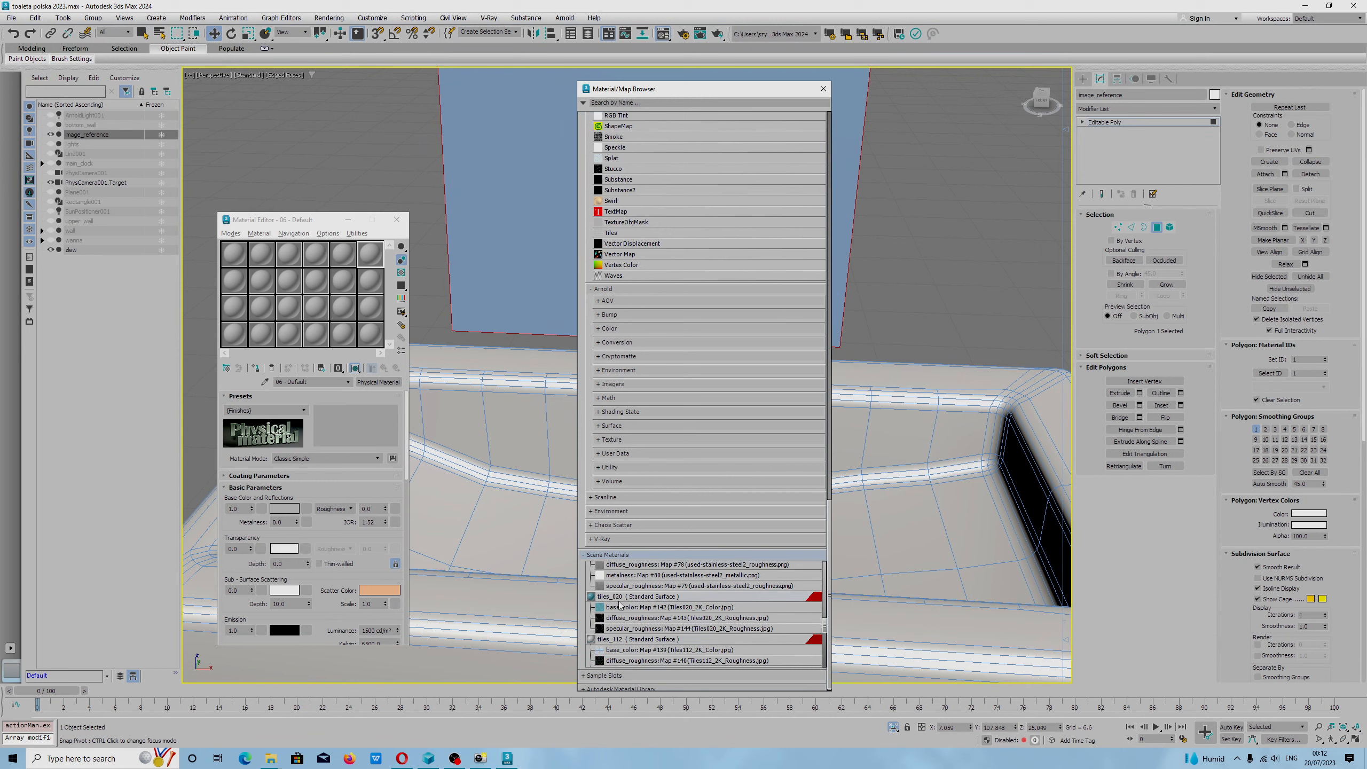
pyautogui.scroll(-12, 620, 611)
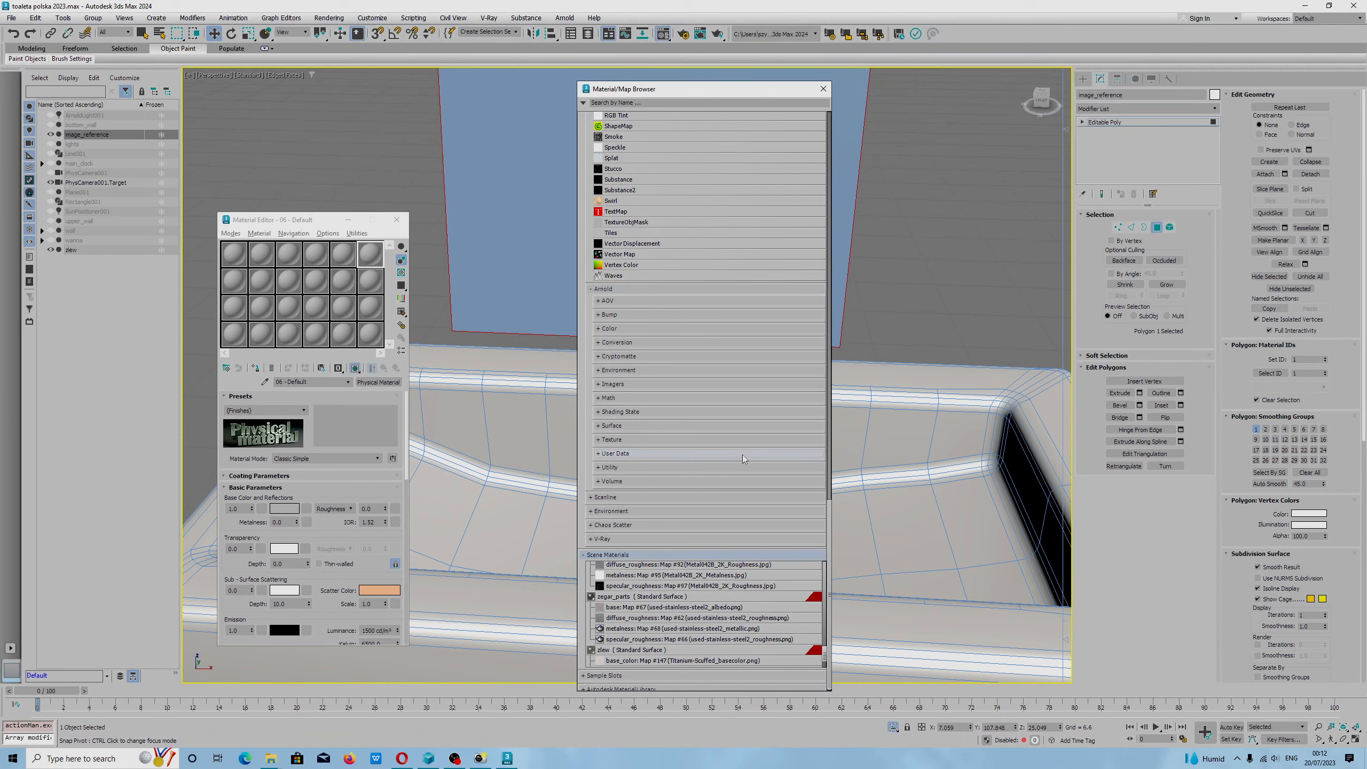
pyautogui.click(823, 88)
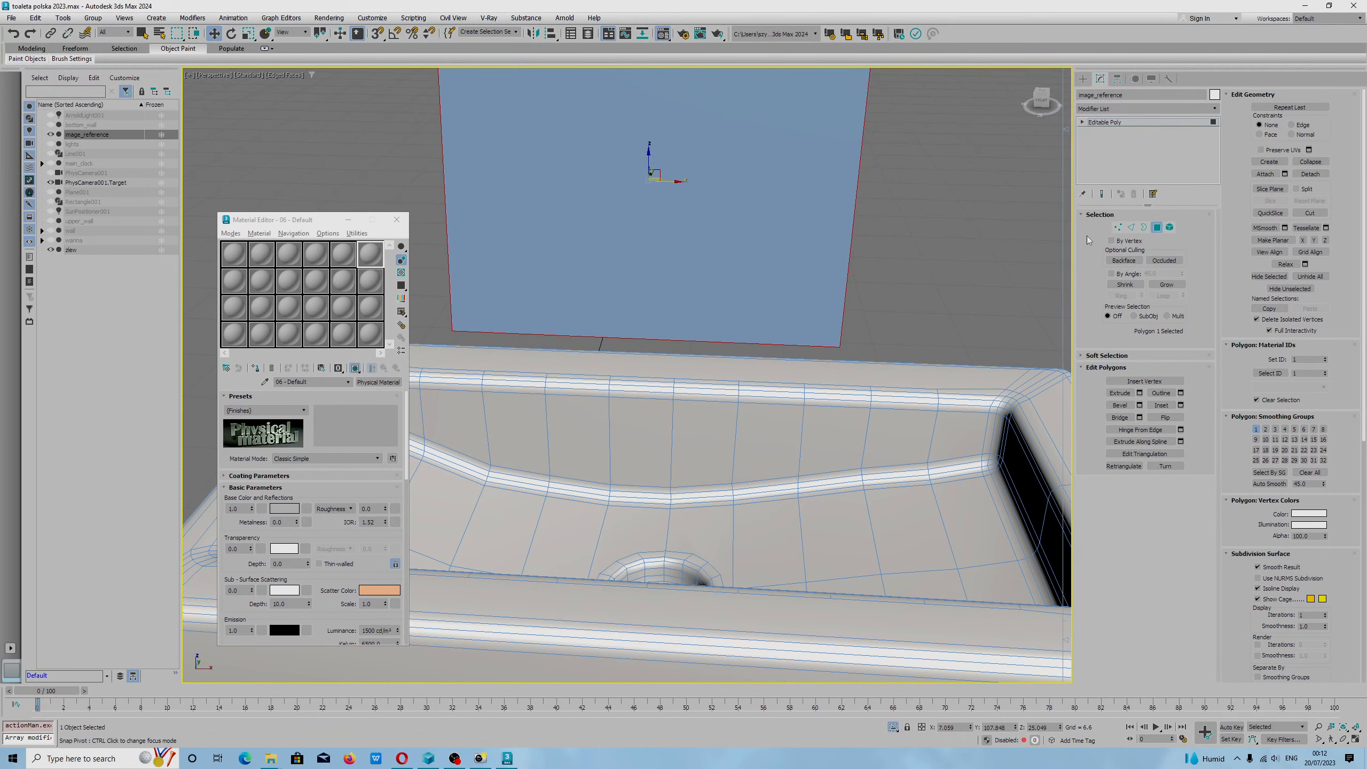
# Step: Leave polygon editing on the image_reference plane and load the Resource Collector utility
pyautogui.click(1157, 227)
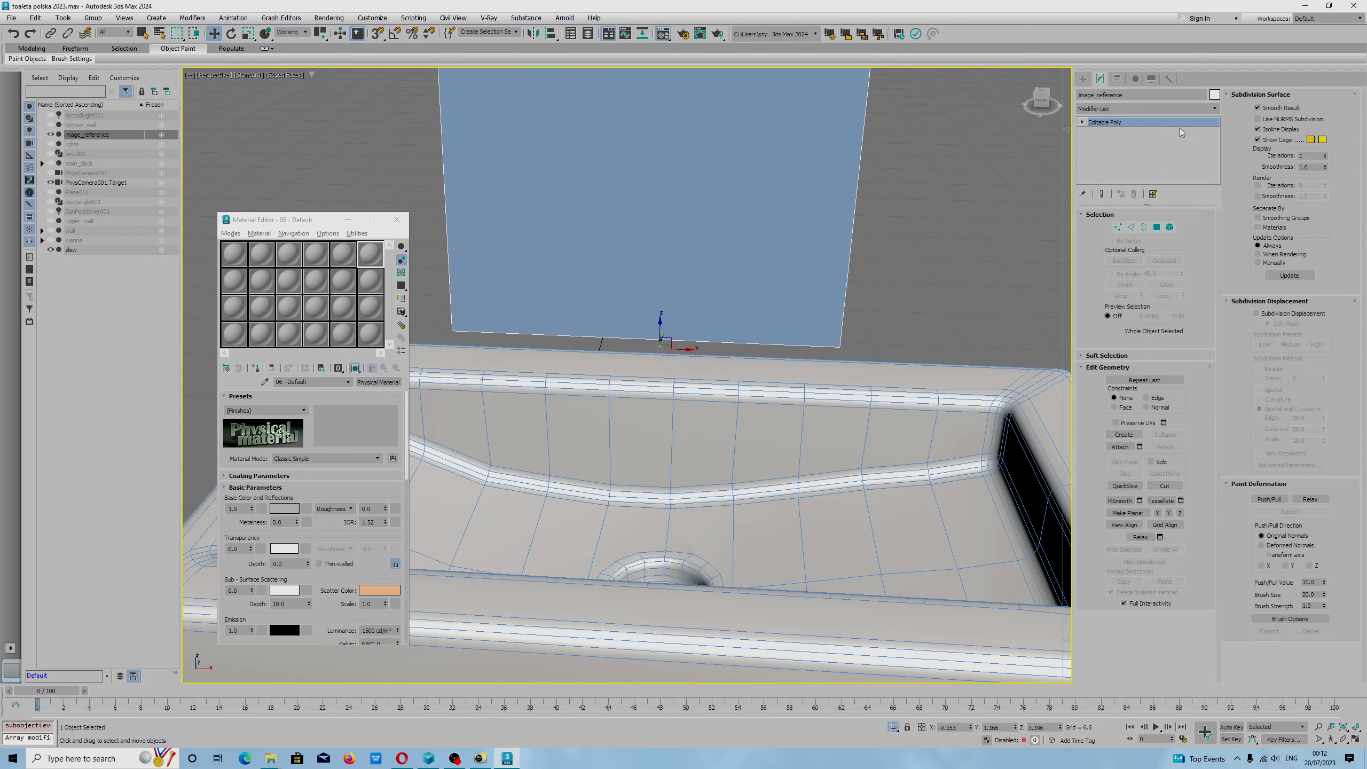
pyautogui.click(1167, 79)
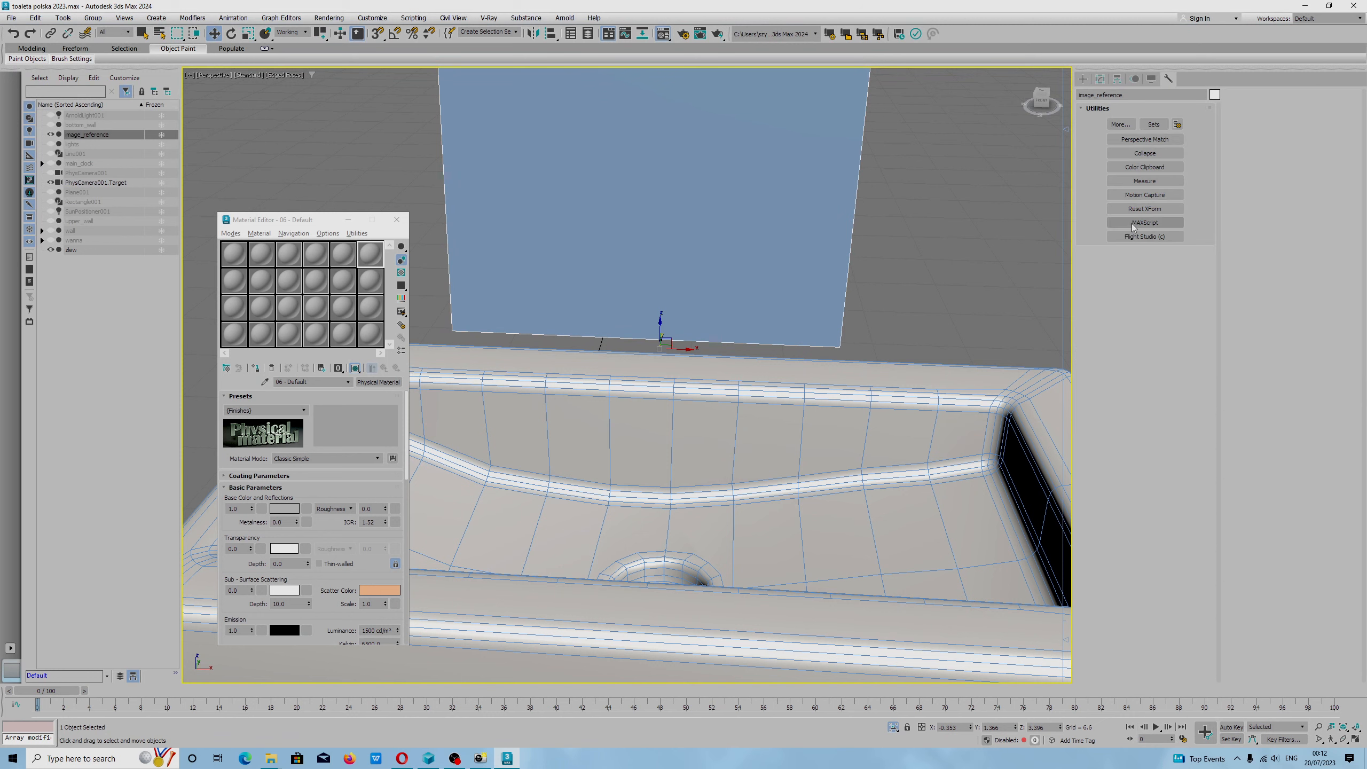
pyautogui.click(1120, 124)
pyautogui.scroll(-2, 699, 417)
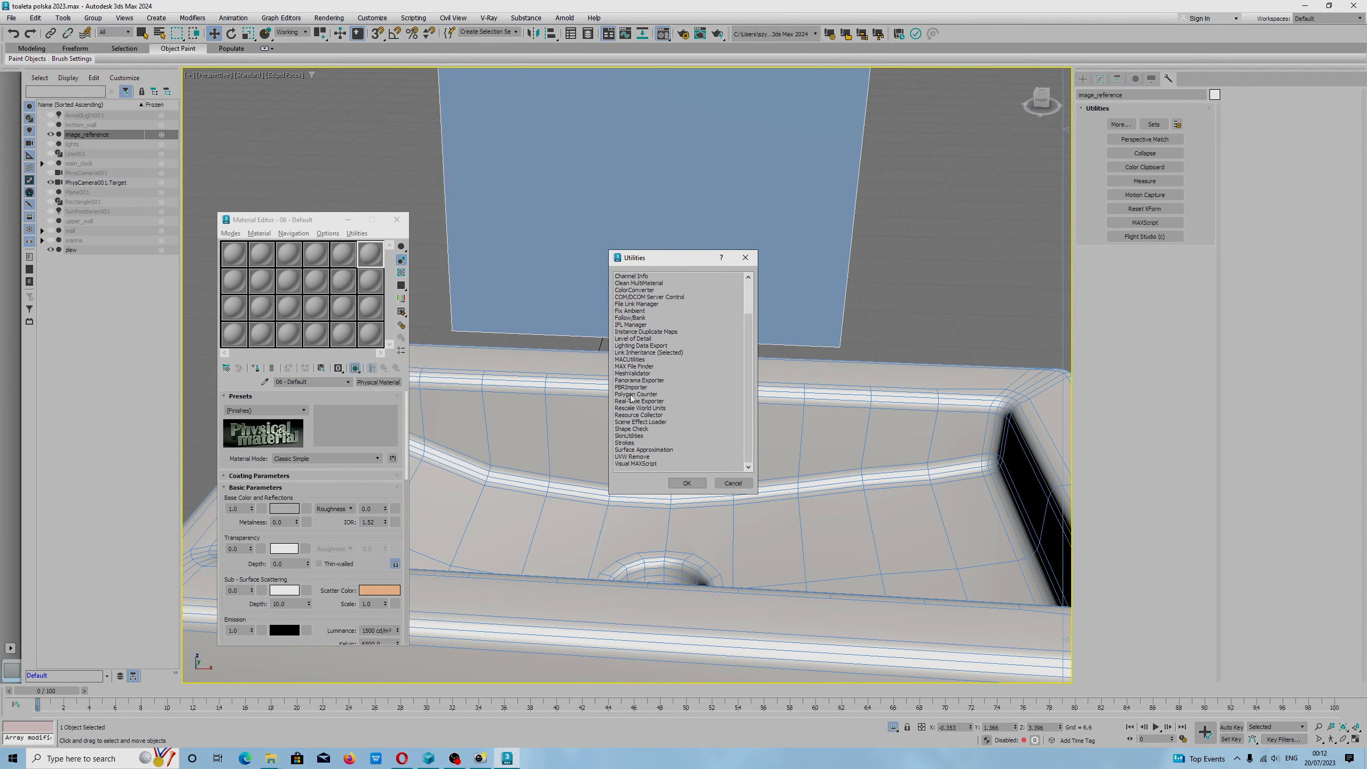
pyautogui.doubleClick(629, 415)
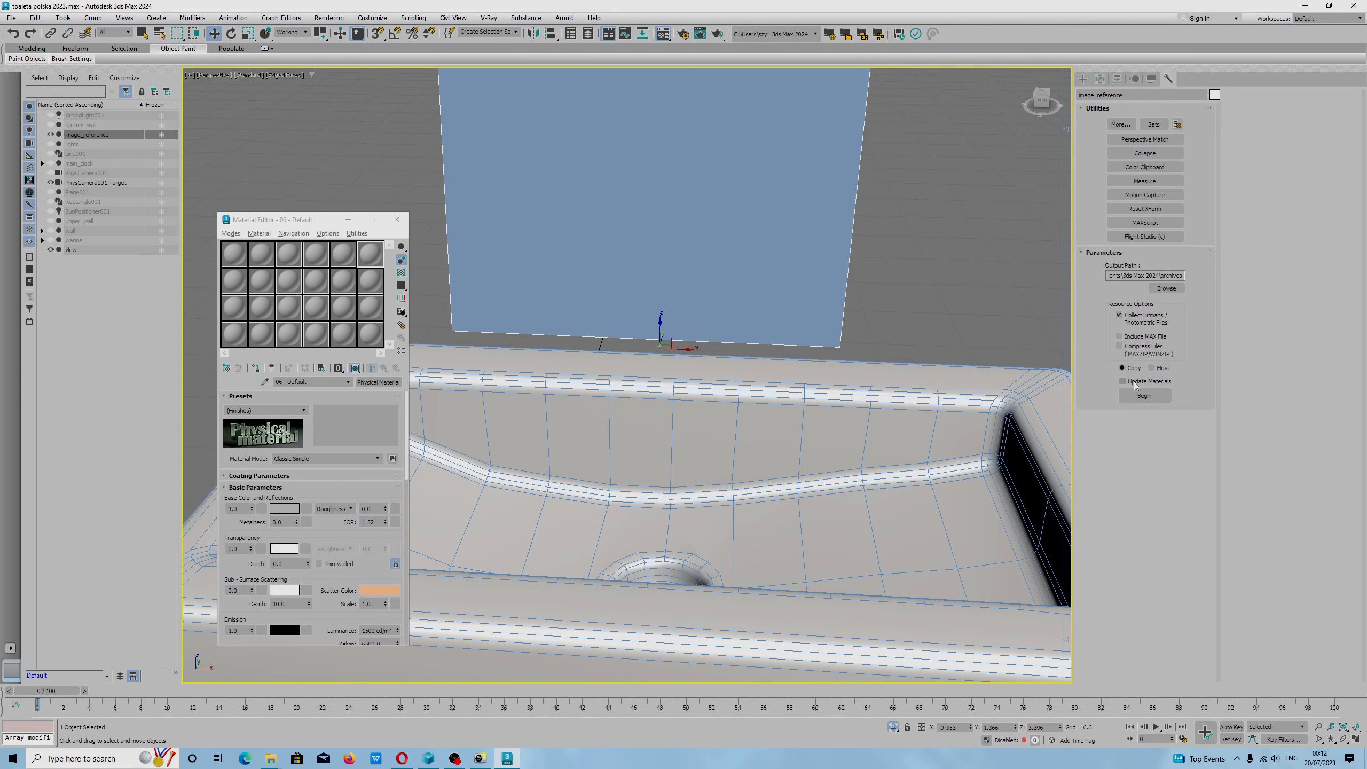
# Step: Set the Resource Collector's output path to the "3ds max 2024 projects" folder on drive E
pyautogui.click(1167, 288)
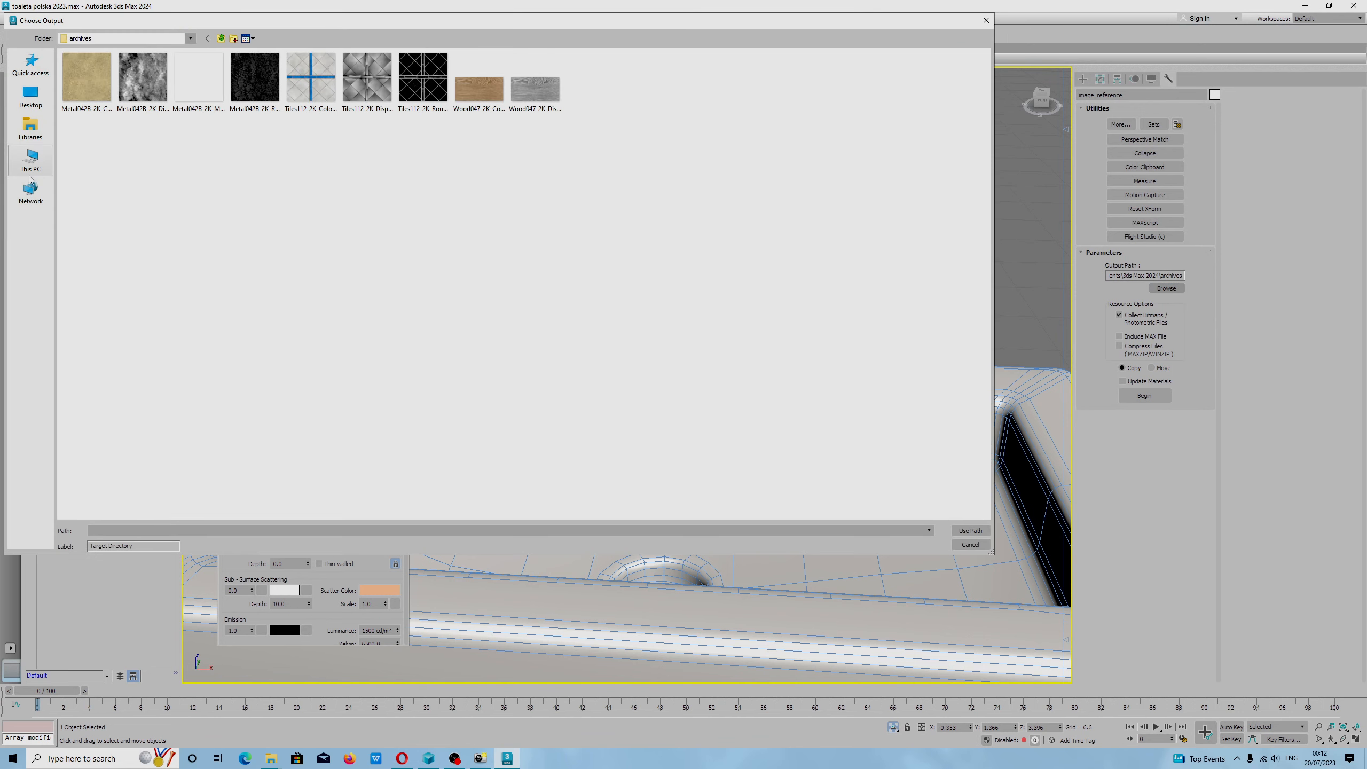
pyautogui.click(31, 159)
pyautogui.doubleClick(356, 116)
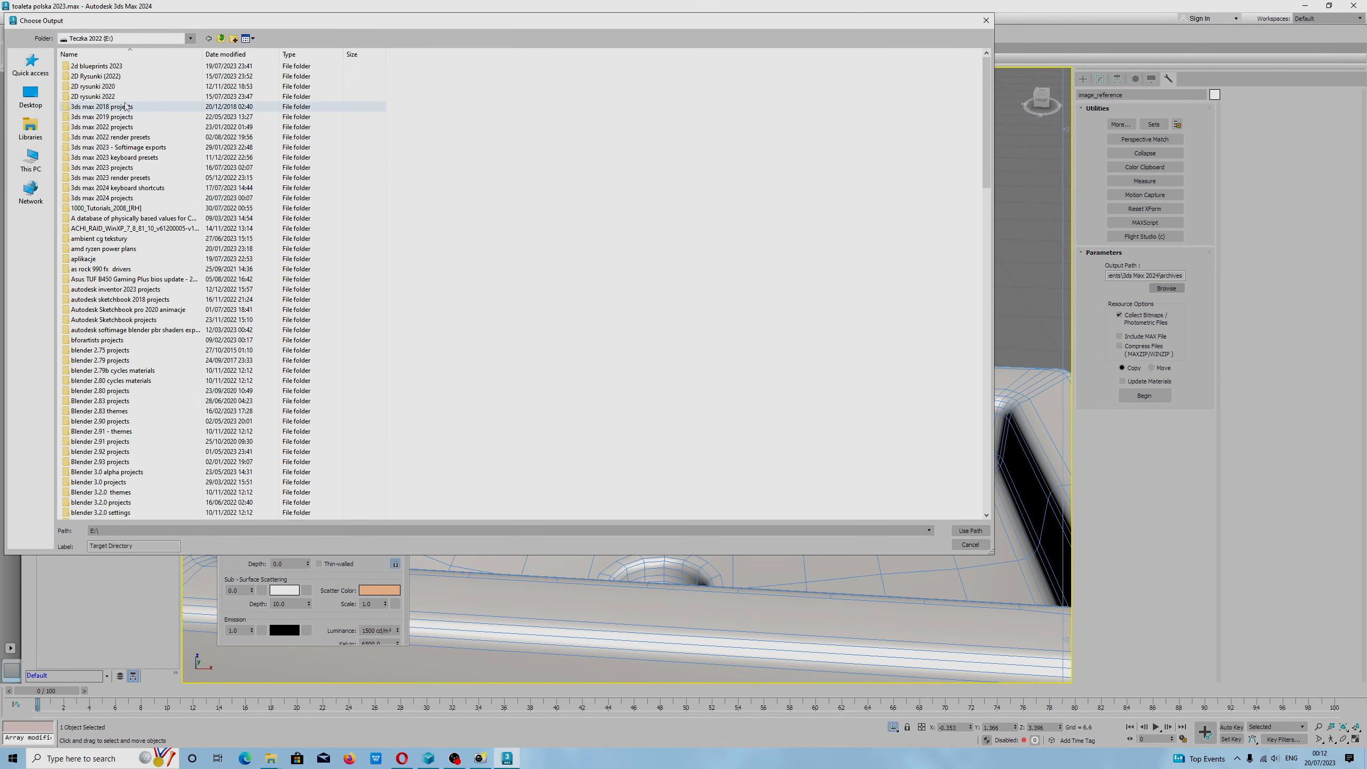
pyautogui.click(118, 199)
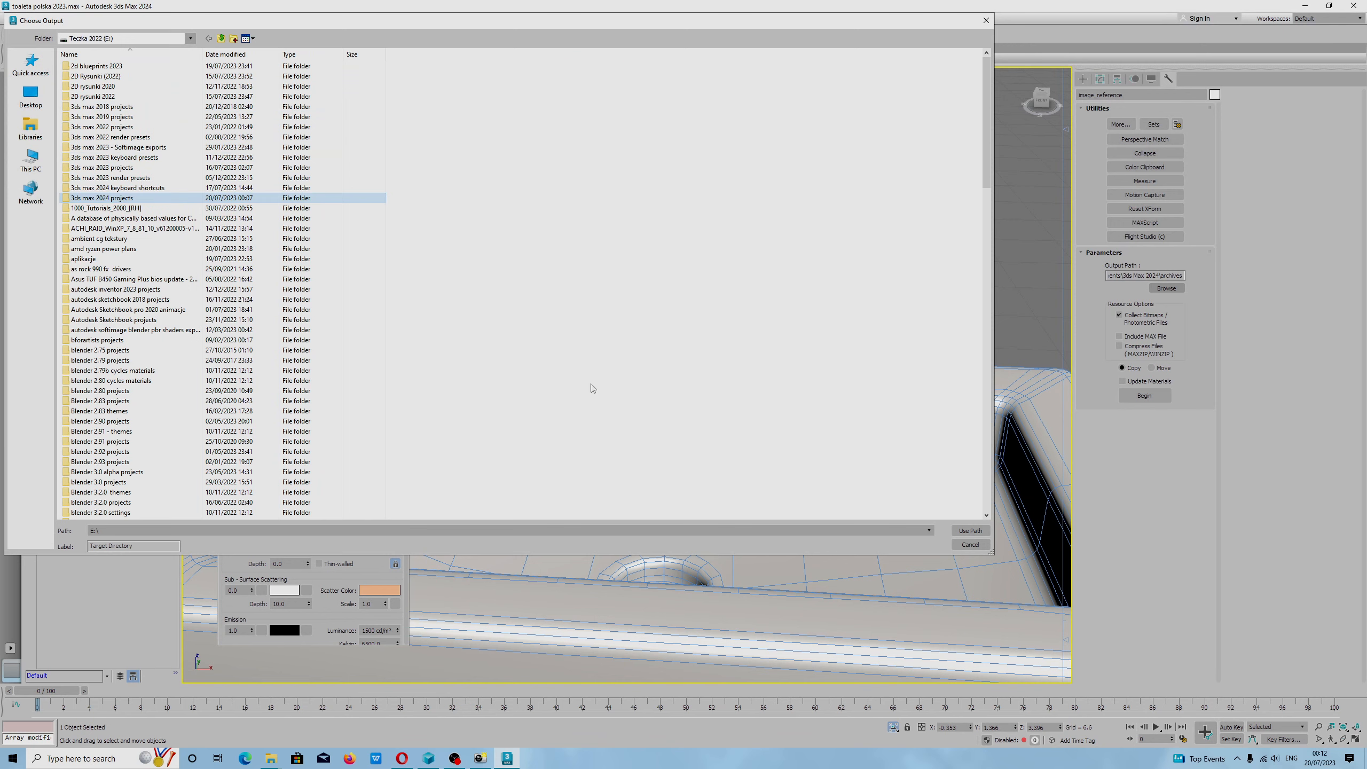
pyautogui.click(963, 531)
pyautogui.click(964, 531)
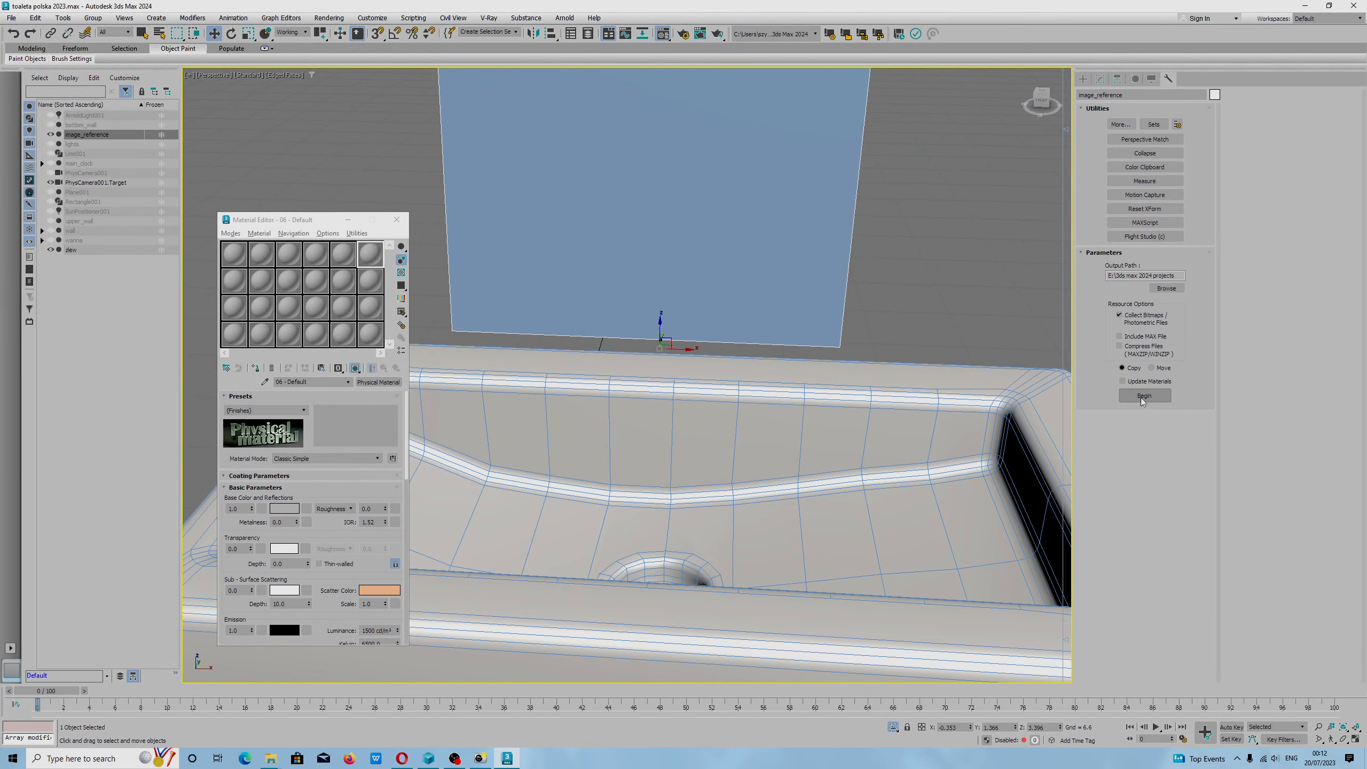
# Step: Switch to File Explorer's "3ds max 2024 projects" window and examine the texture and render files stored there
pyautogui.moveTo(271, 759)
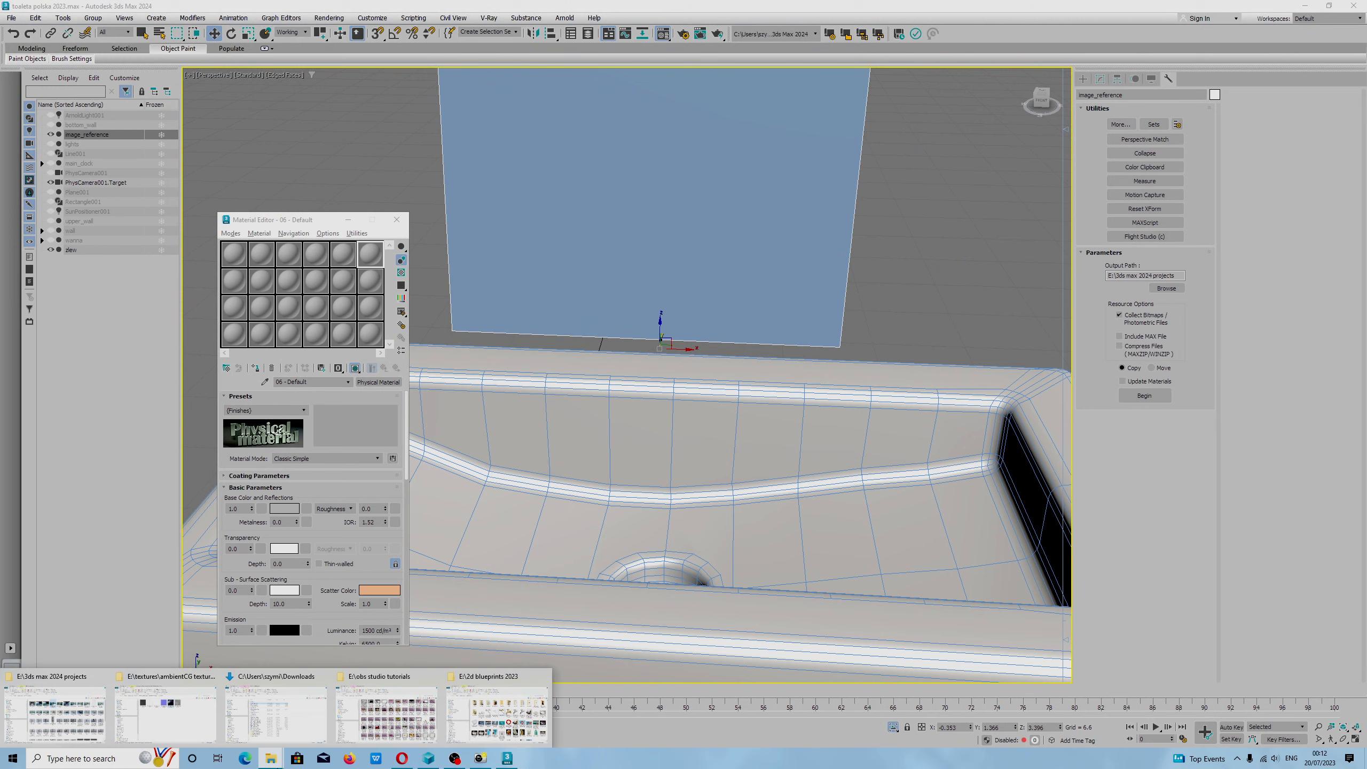
pyautogui.click(54, 713)
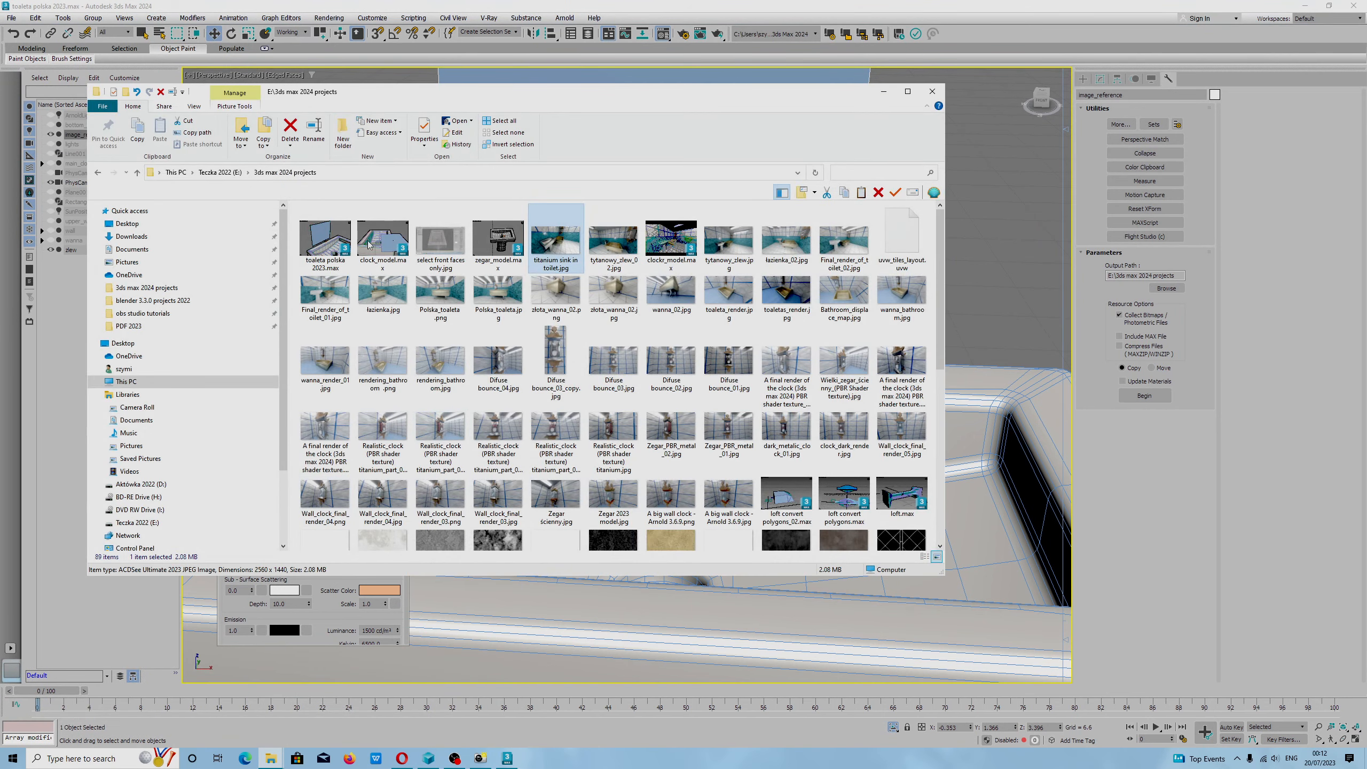
pyautogui.scroll(-5, 489, 317)
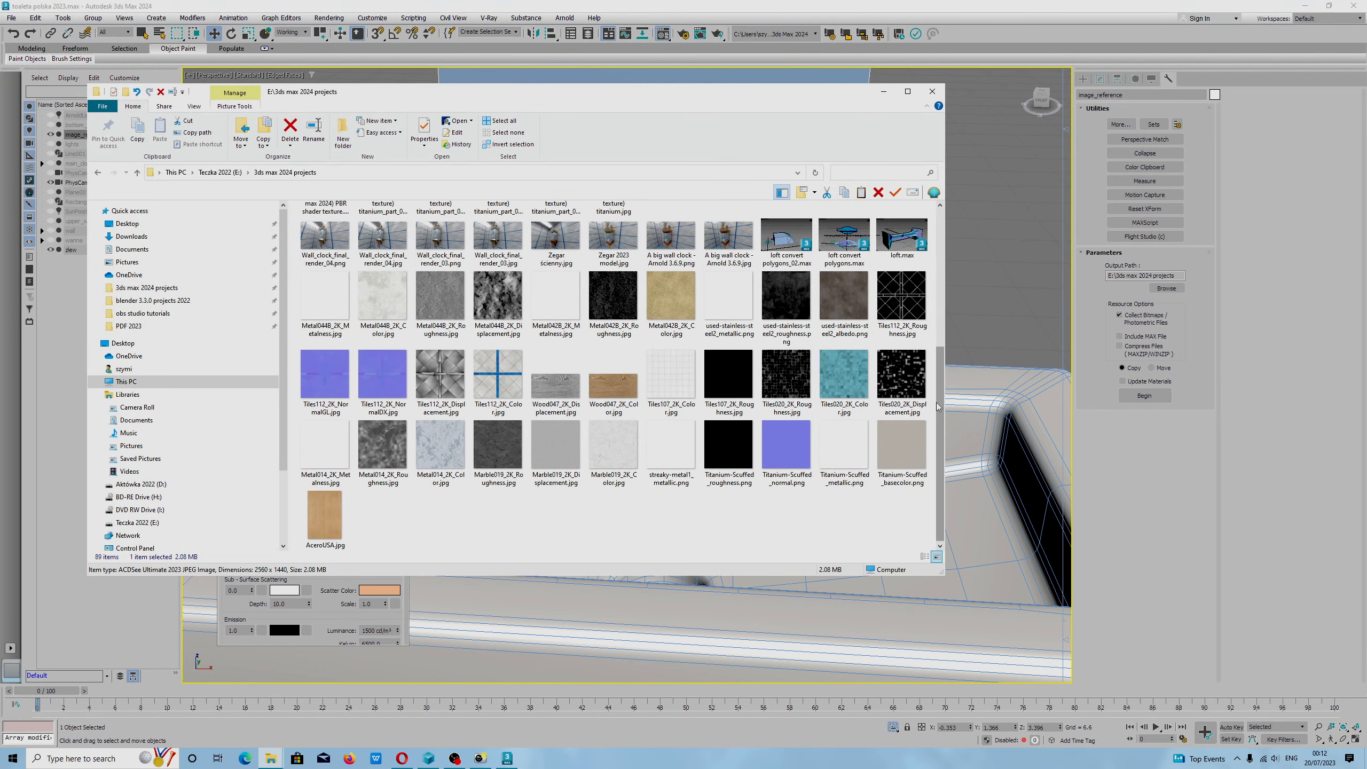
pyautogui.scroll(3, 775, 432)
pyautogui.scroll(-3, 784, 436)
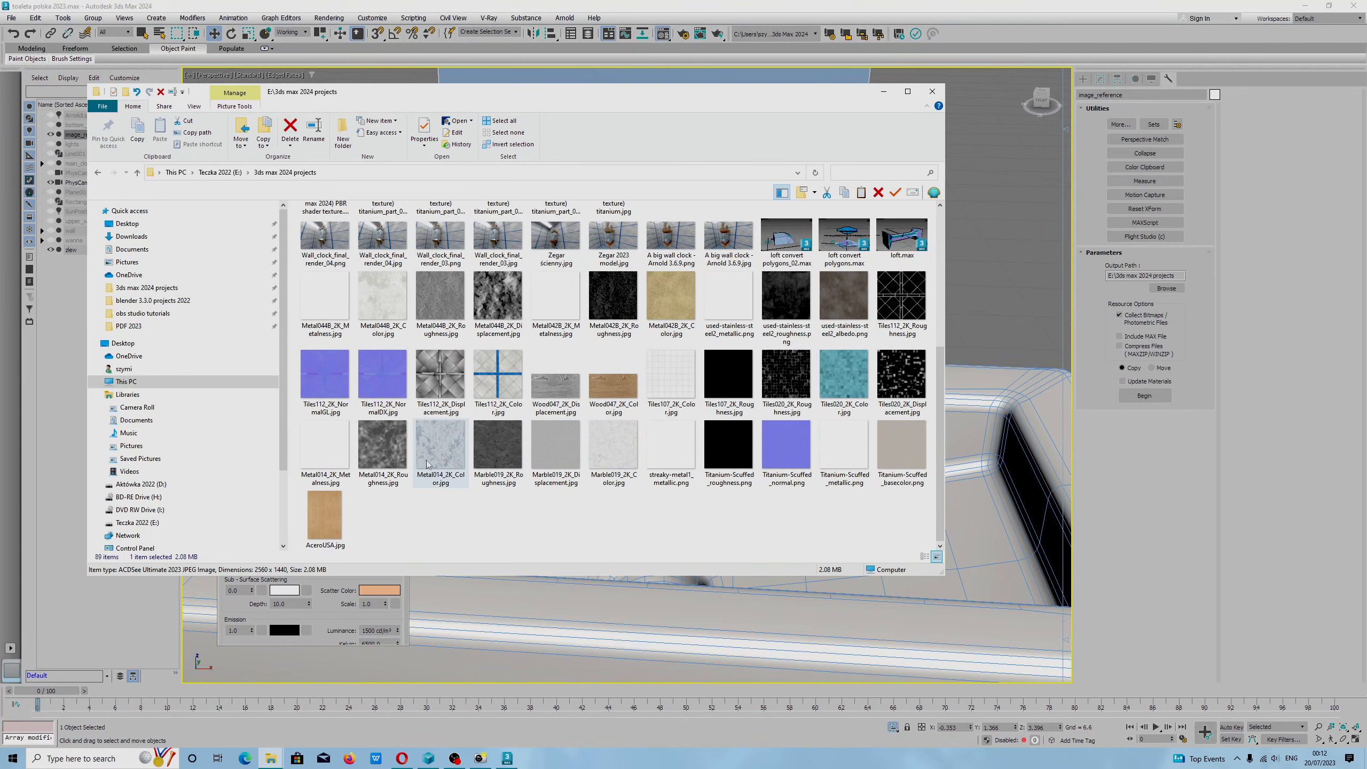
pyautogui.scroll(3, 415, 468)
pyautogui.scroll(1, 430, 477)
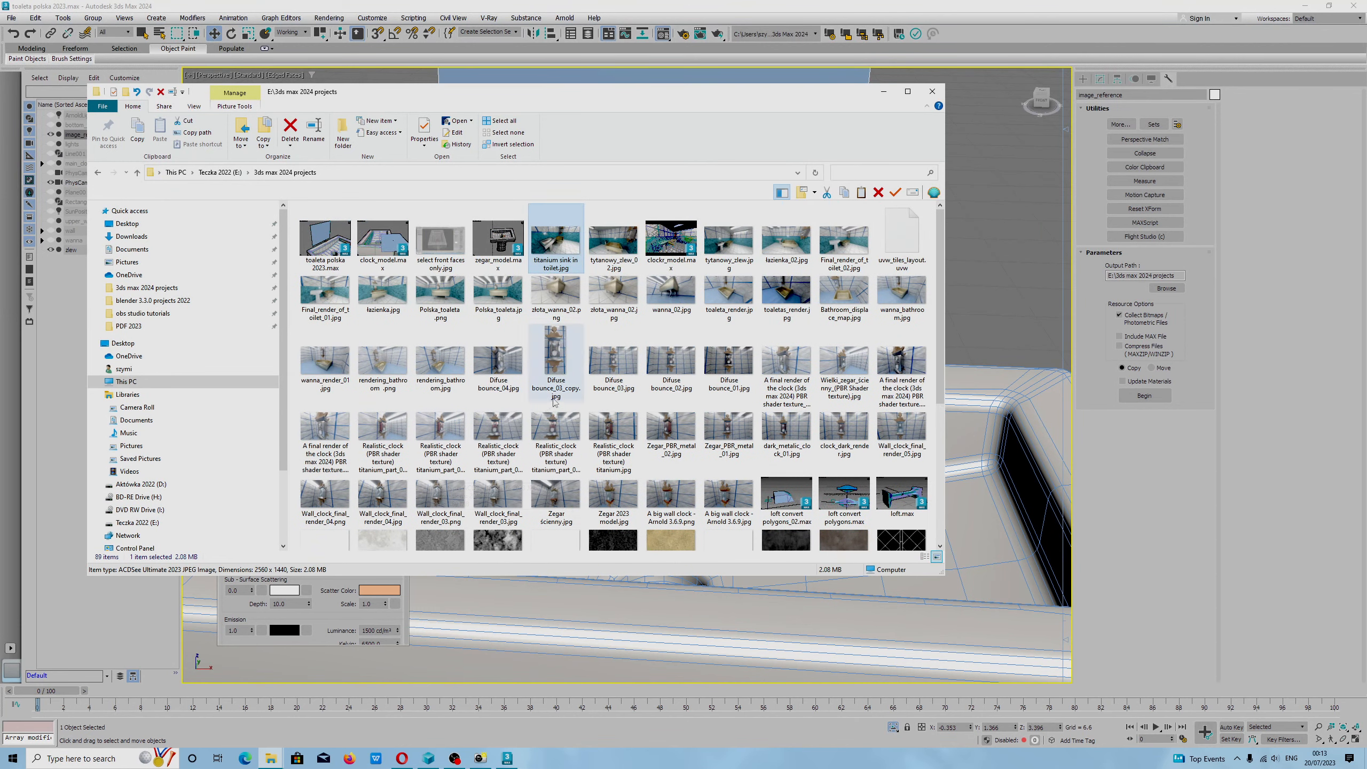
pyautogui.scroll(-4, 436, 468)
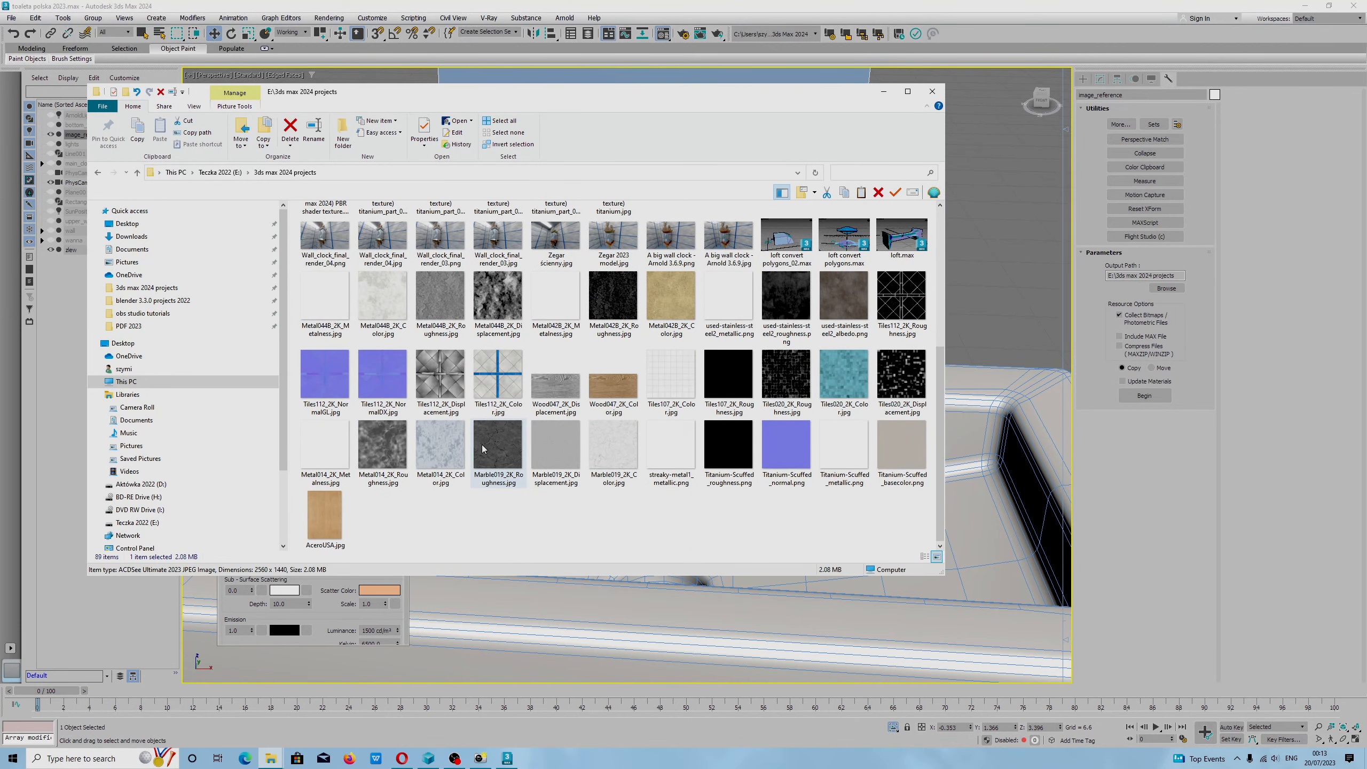
pyautogui.scroll(5, 463, 469)
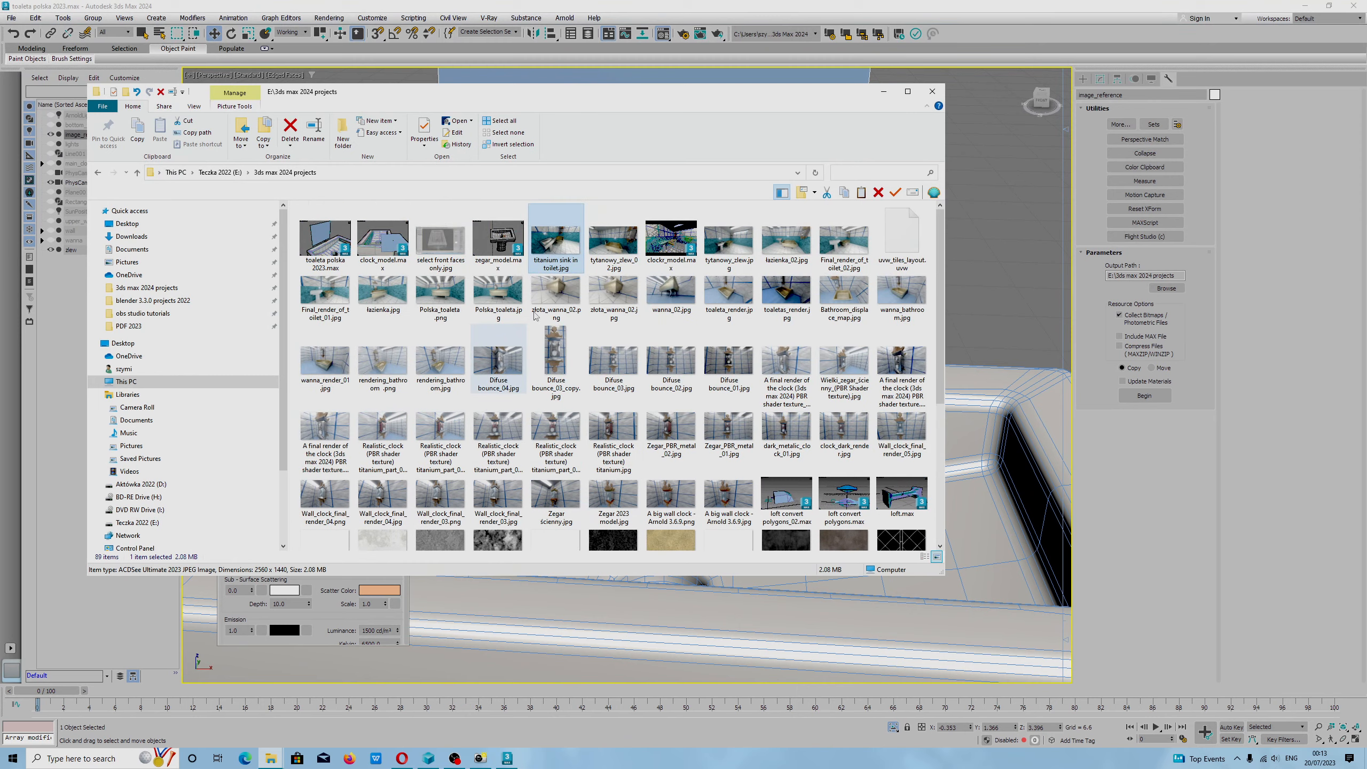
# Step: View the renders "titanium sink in toilet.jpg" and "złota_wanna_02.jpg" at full size
pyautogui.doubleClick(547, 252)
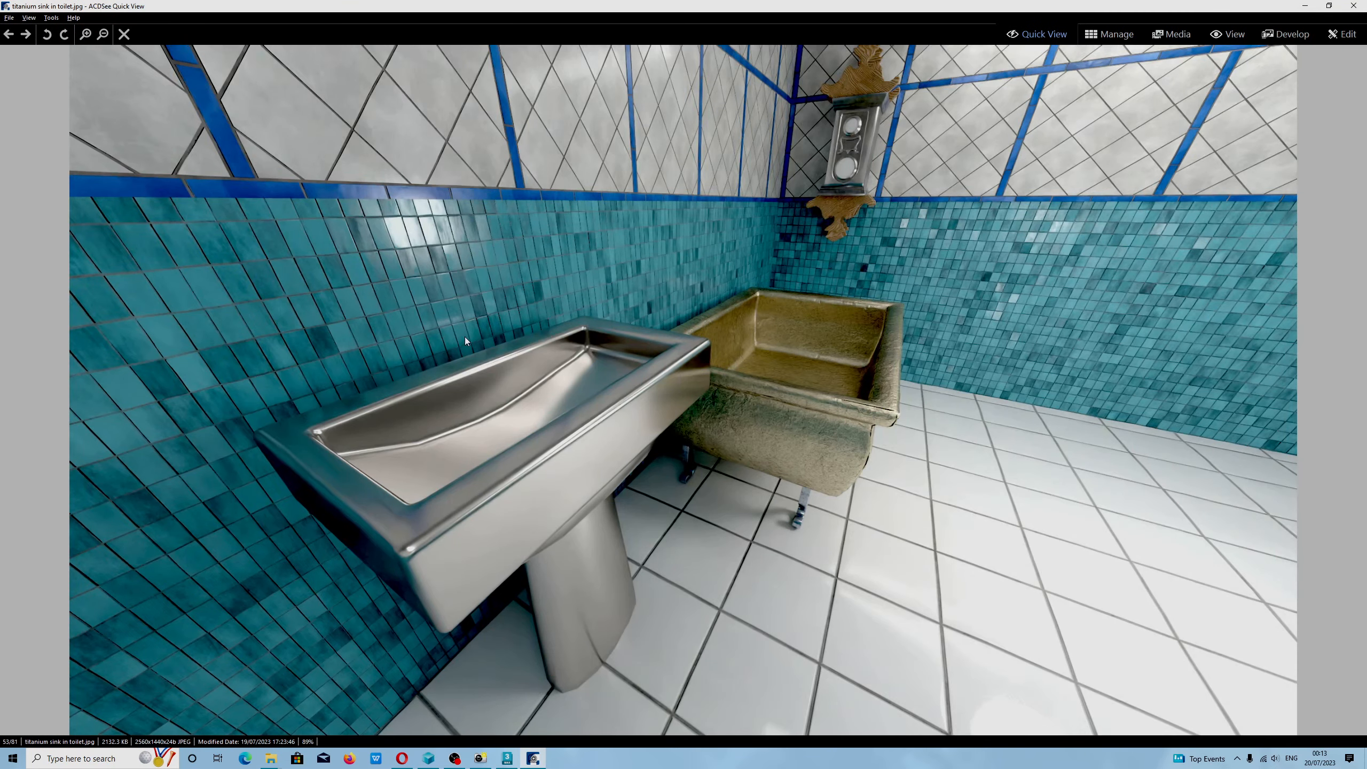
pyautogui.click(1354, 5)
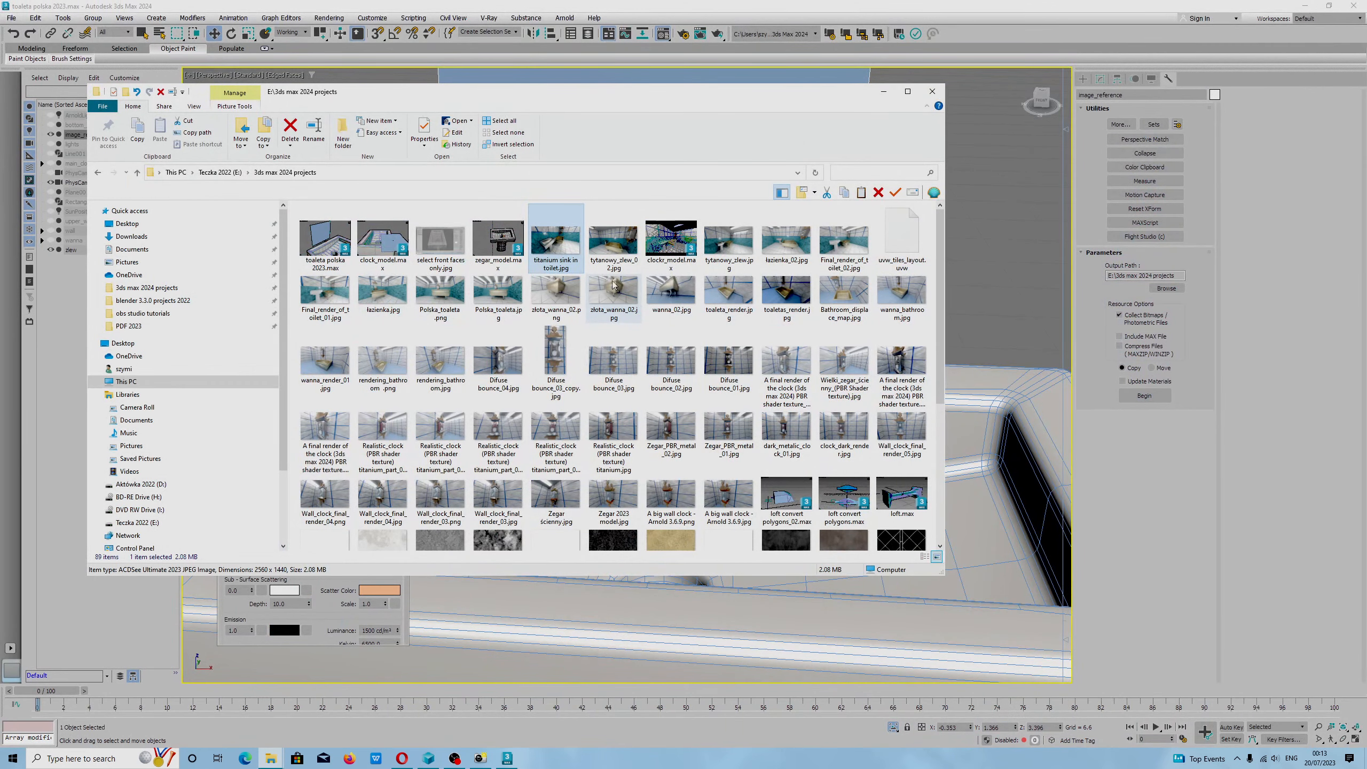
pyautogui.doubleClick(601, 291)
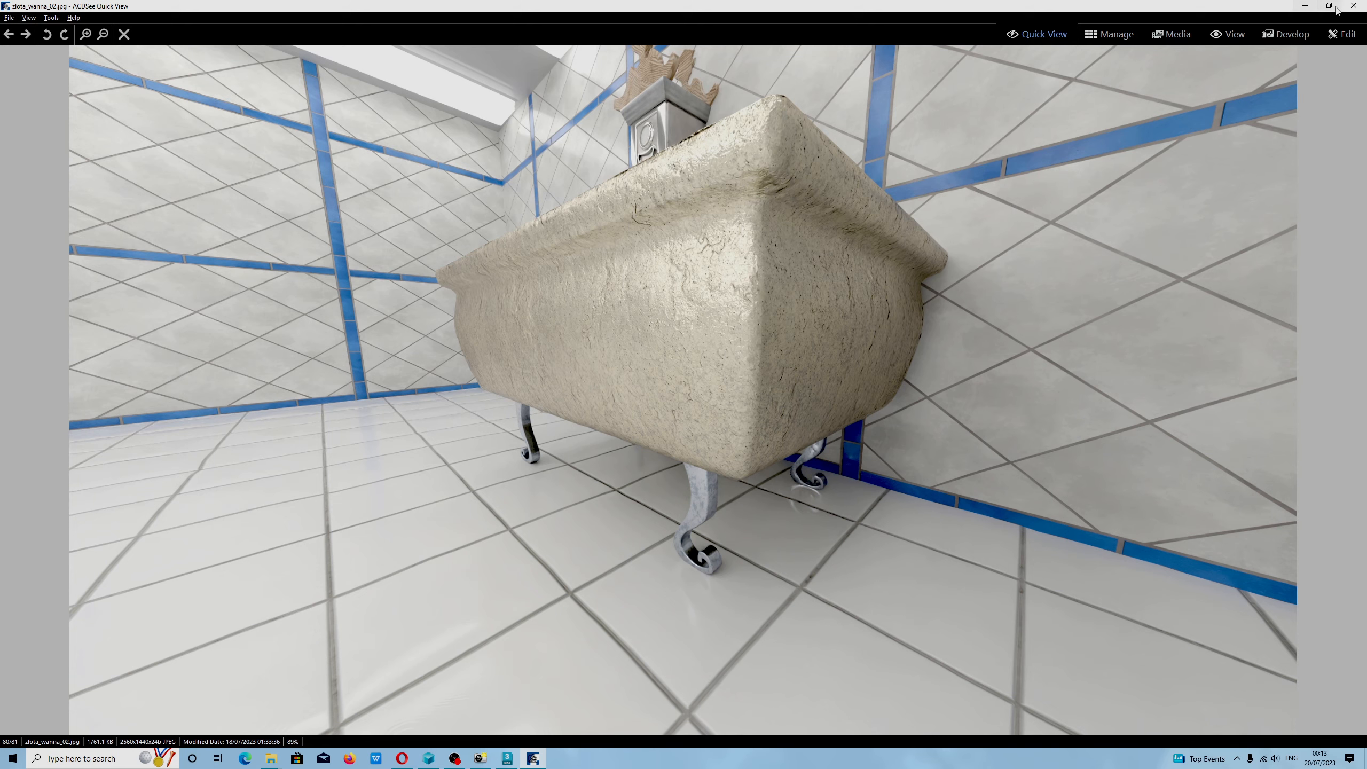
# Step: View the renders "Polska_toaleta.png" and "titanium sink in toilet.jpg" at full size and return to the 3ds Max scene
pyautogui.click(1354, 5)
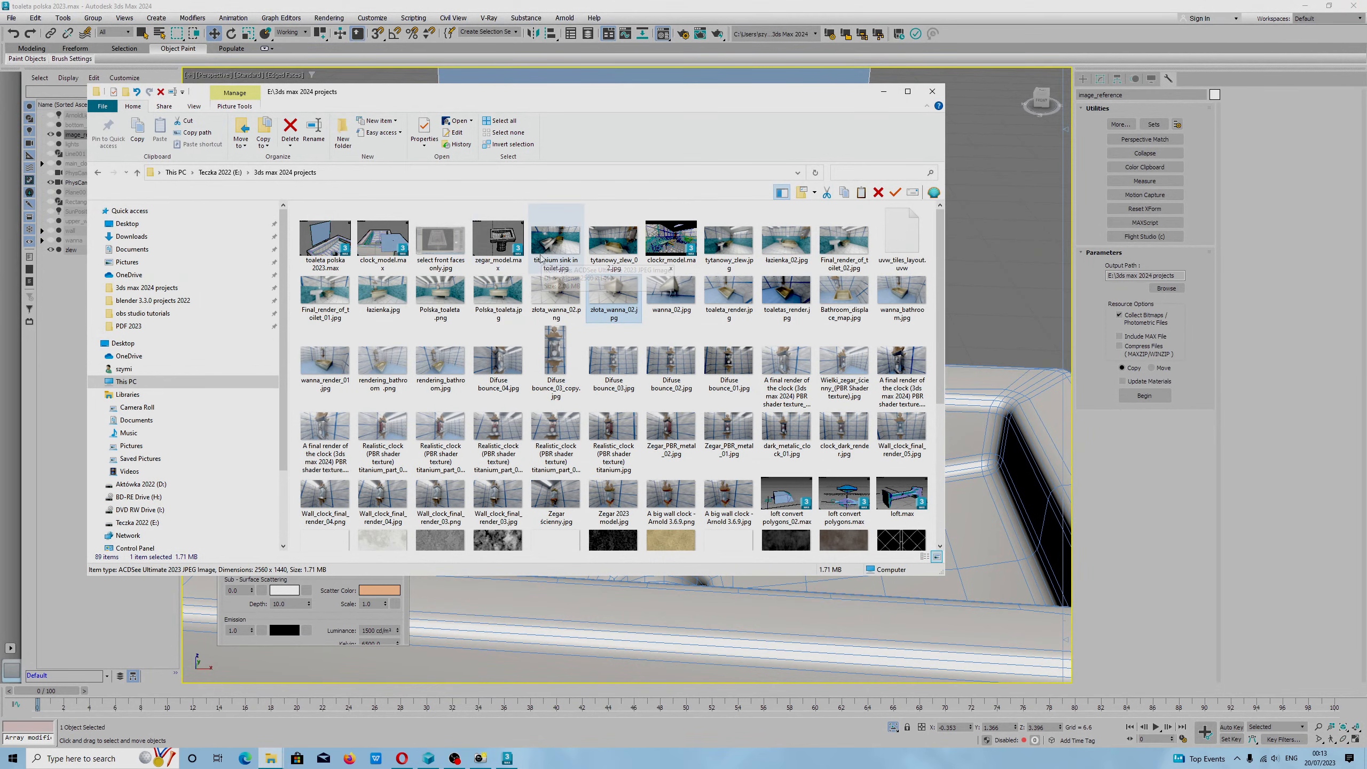
pyautogui.doubleClick(440, 293)
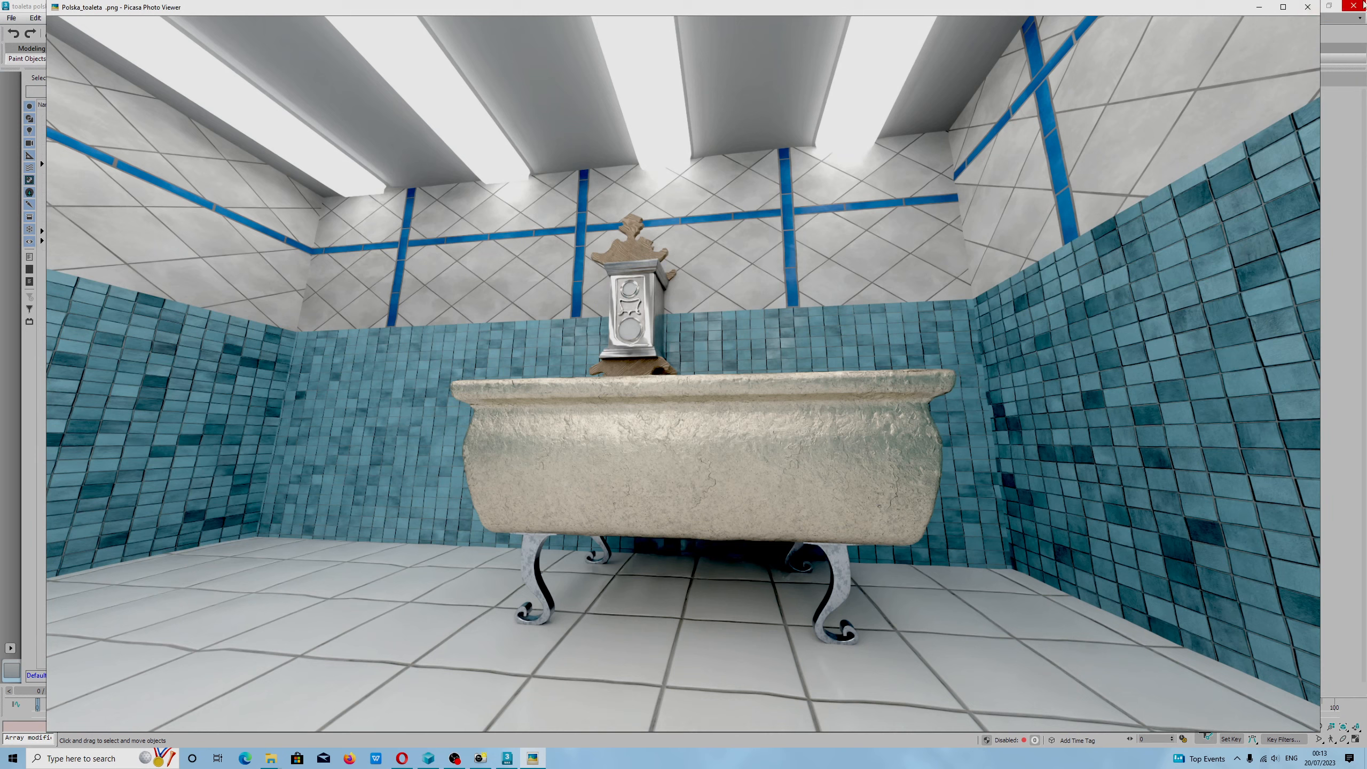
pyautogui.click(1308, 7)
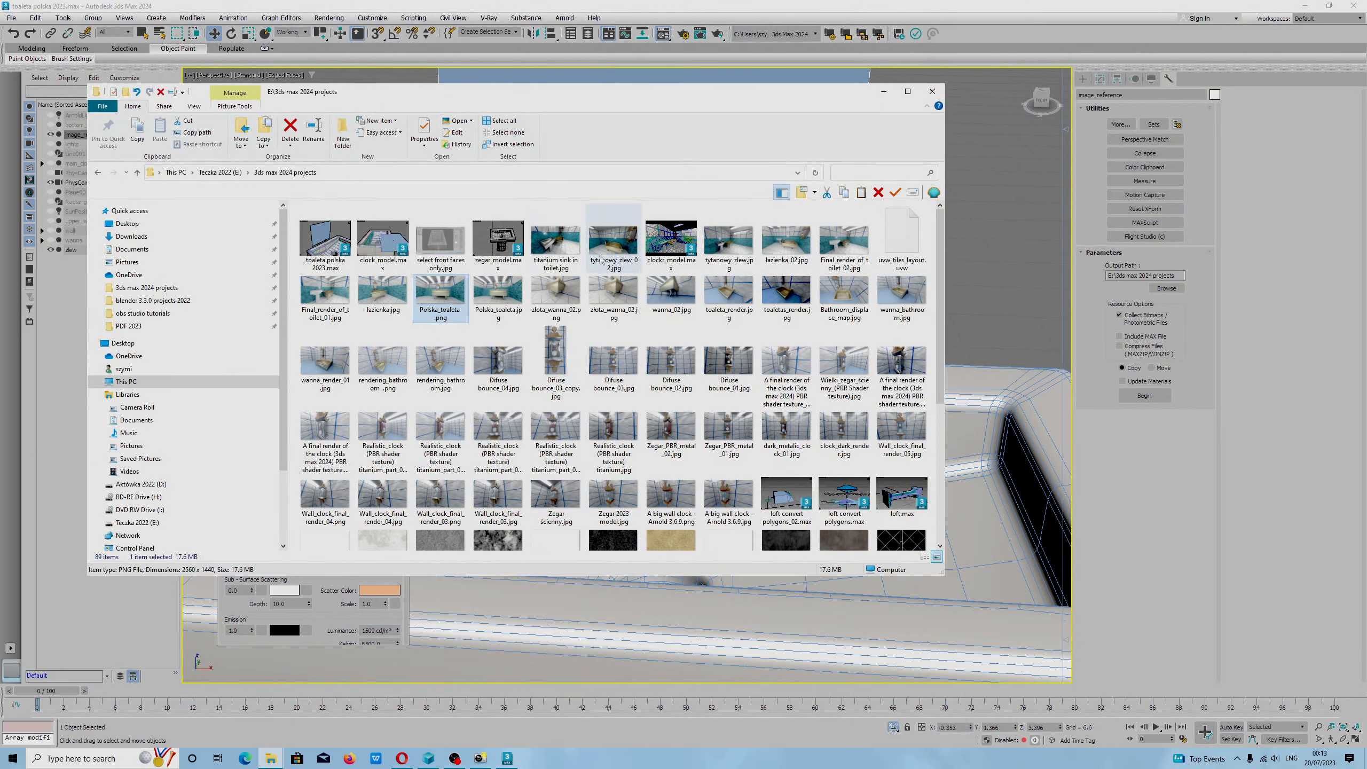
pyautogui.doubleClick(541, 257)
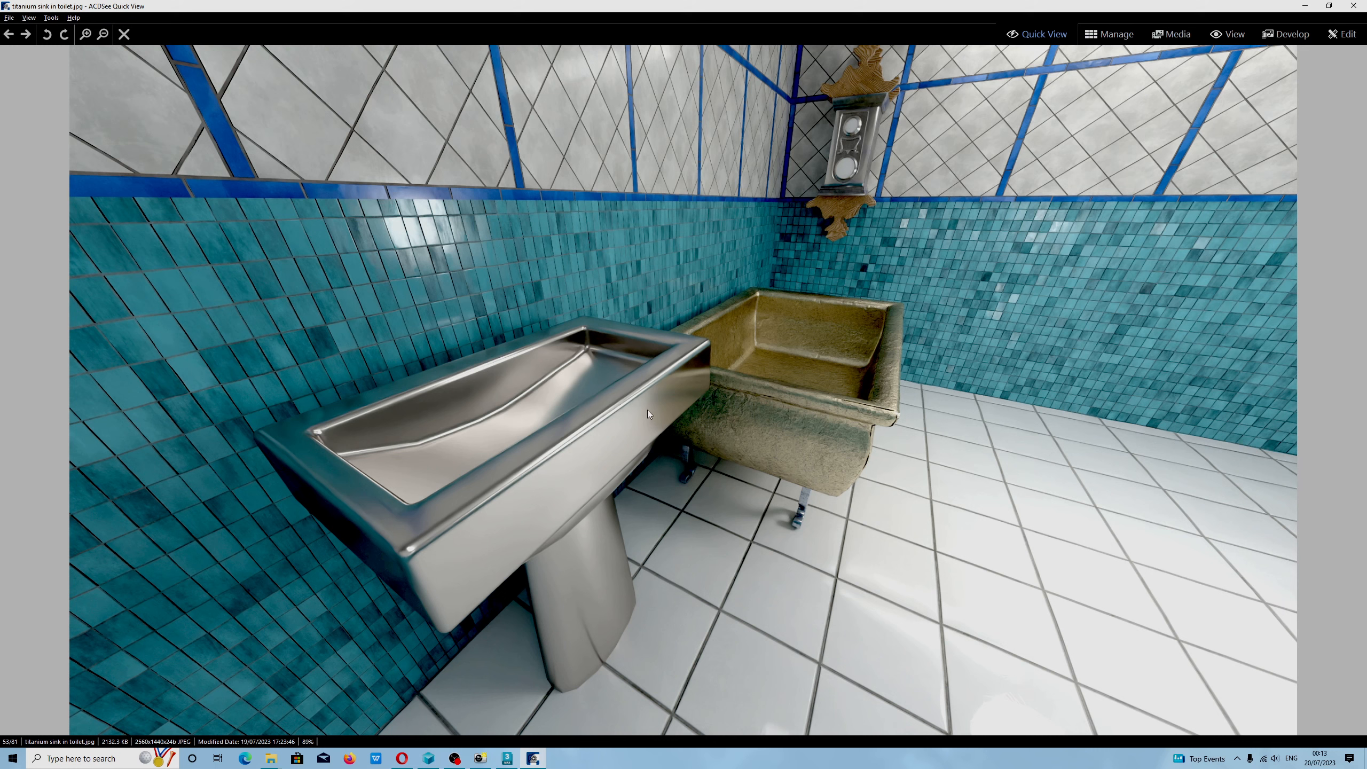
pyautogui.click(1354, 6)
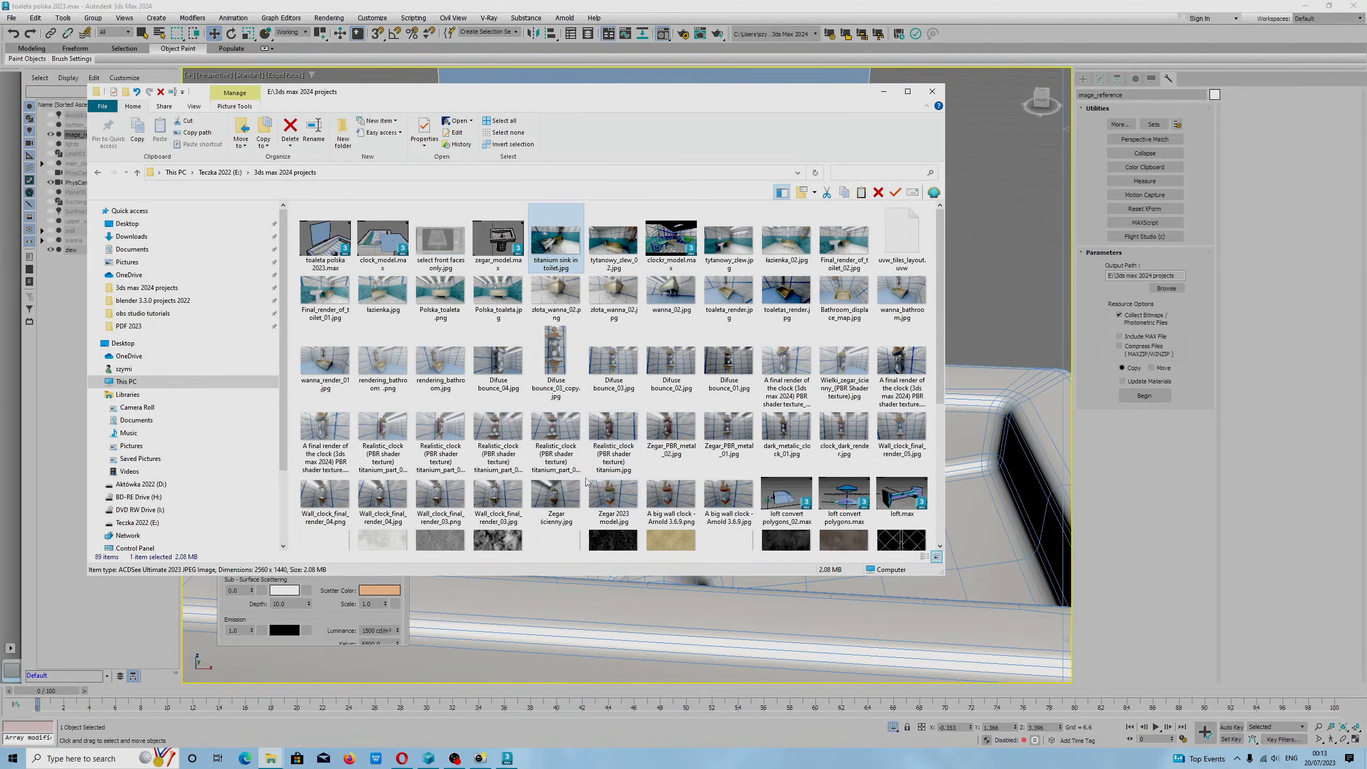
pyautogui.click(885, 95)
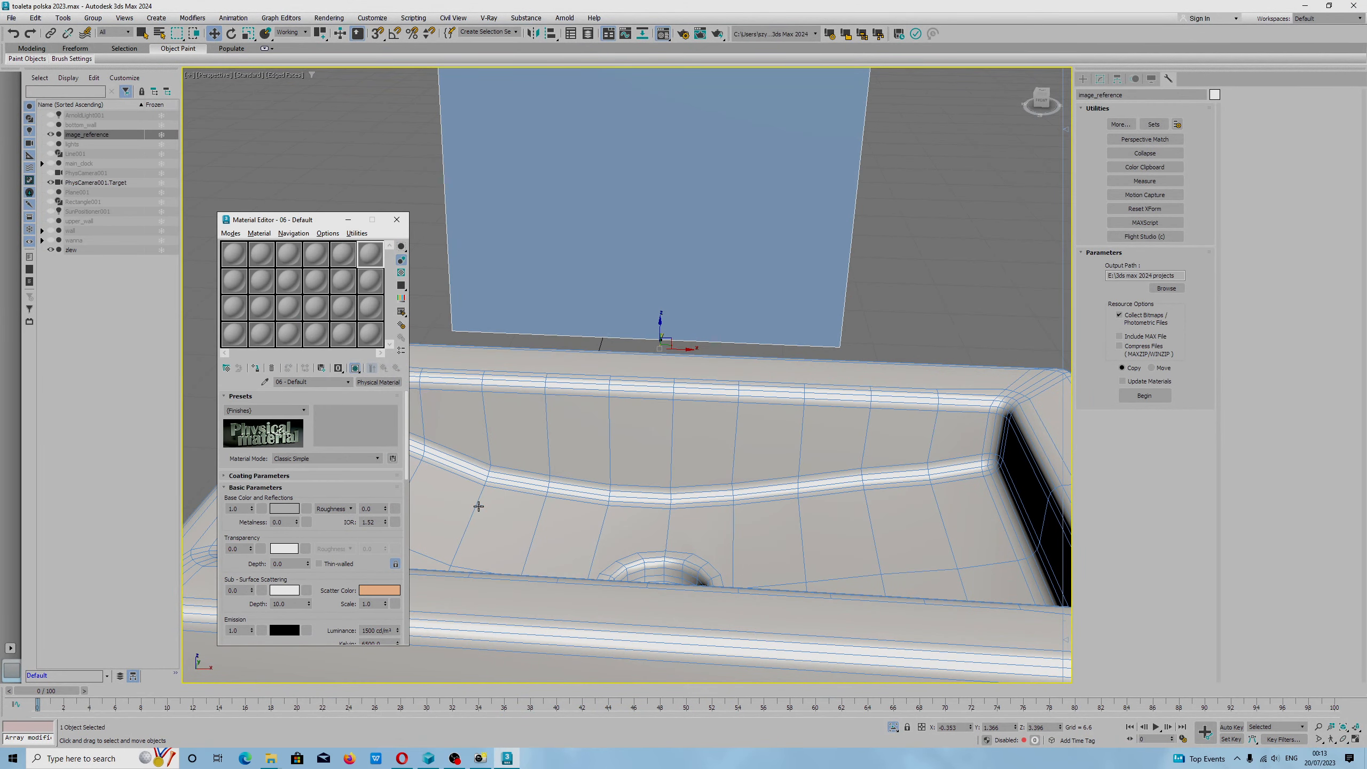